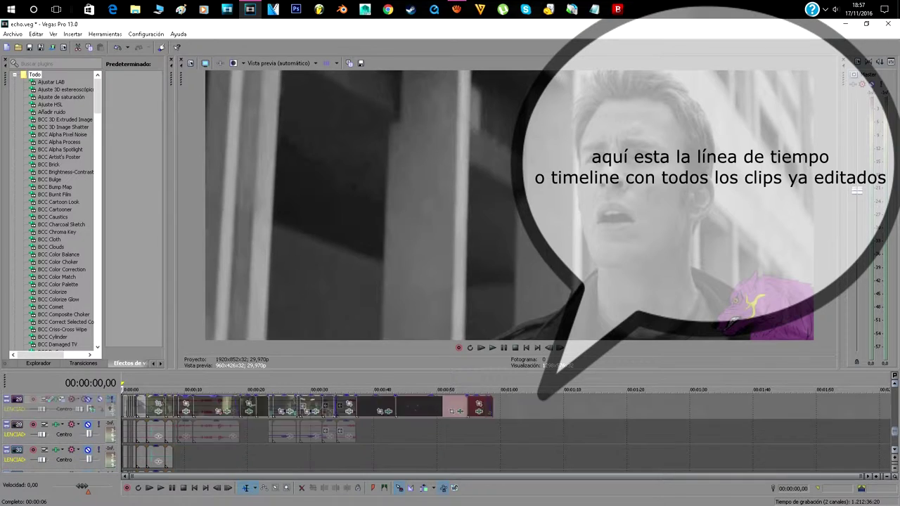
Look through the timeline's video and audio tracks, examining how the edited clips are arranged.
scroll(506, 431, down, 1)
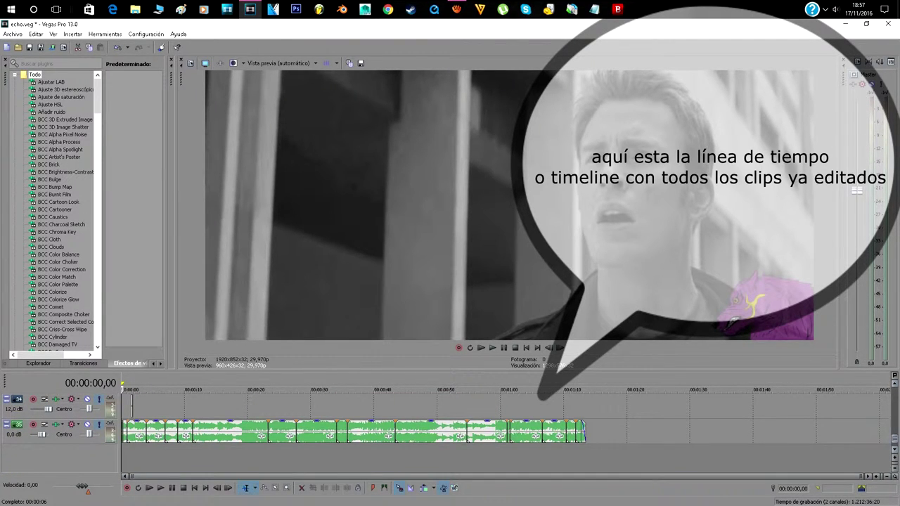
scroll(506, 430, up, 5)
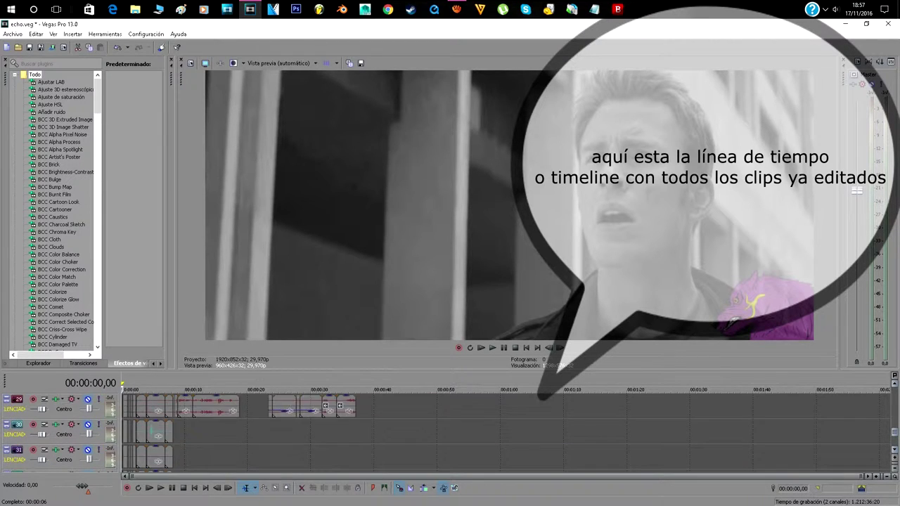
scroll(506, 430, up, 2)
scroll(507, 430, up, 9)
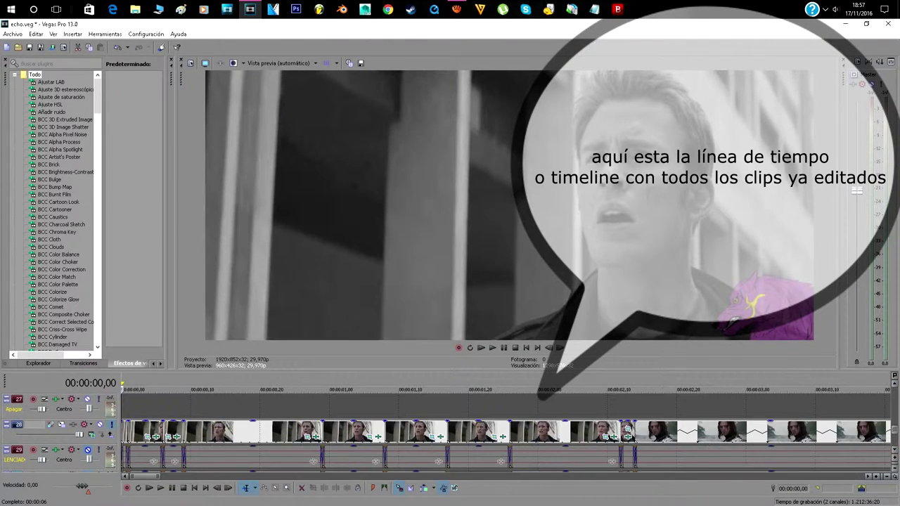
scroll(506, 430, down, 10)
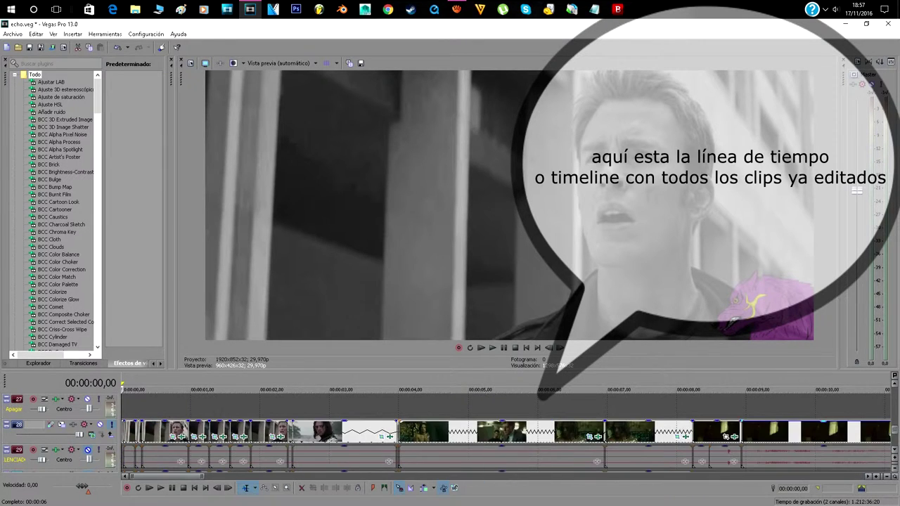
scroll(506, 430, down, 3)
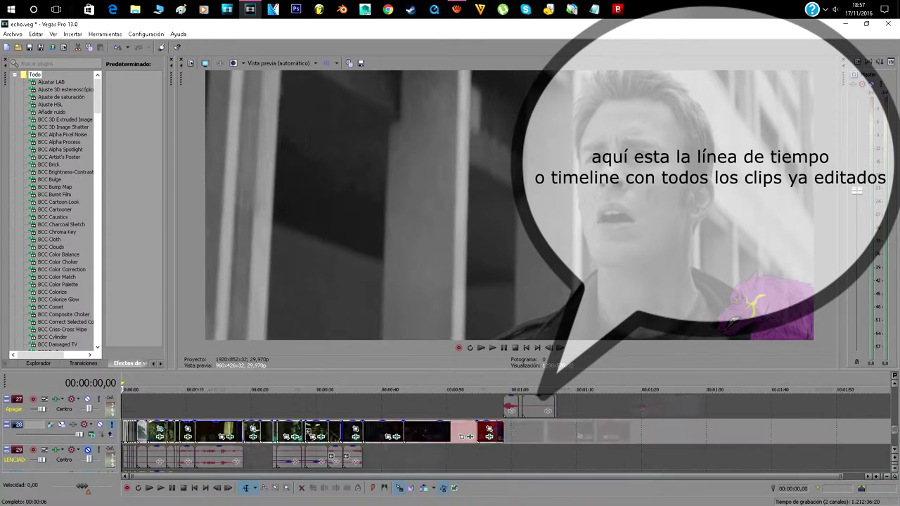
scroll(507, 431, up, 5)
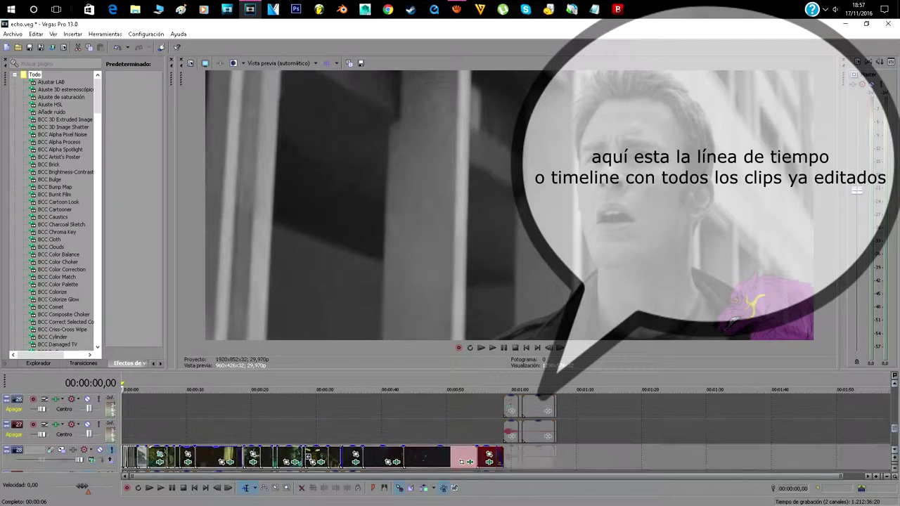
scroll(507, 431, up, 10)
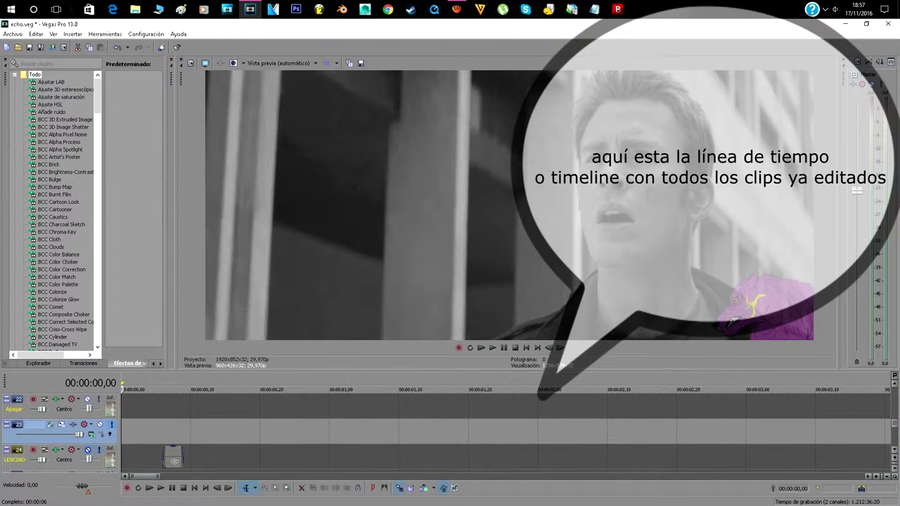
scroll(506, 430, up, 3)
scroll(507, 430, up, 5)
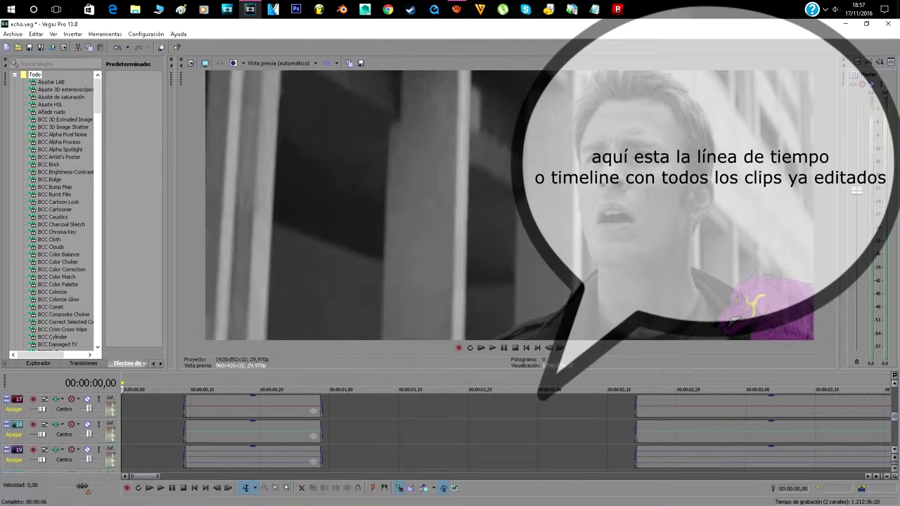
Place the playhead over the first clip on track 15 and preview it frame by frame up to 00:00:00,22.
click(171, 406)
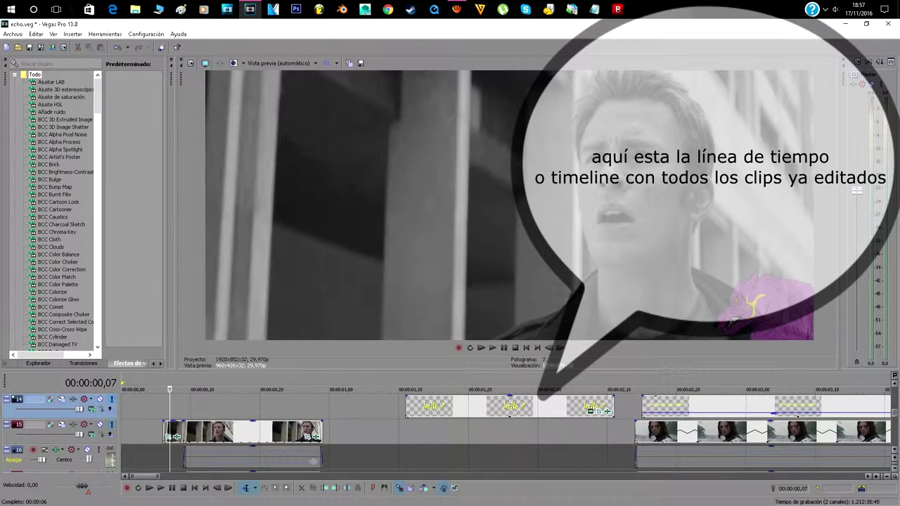
scroll(170, 406, up, 3)
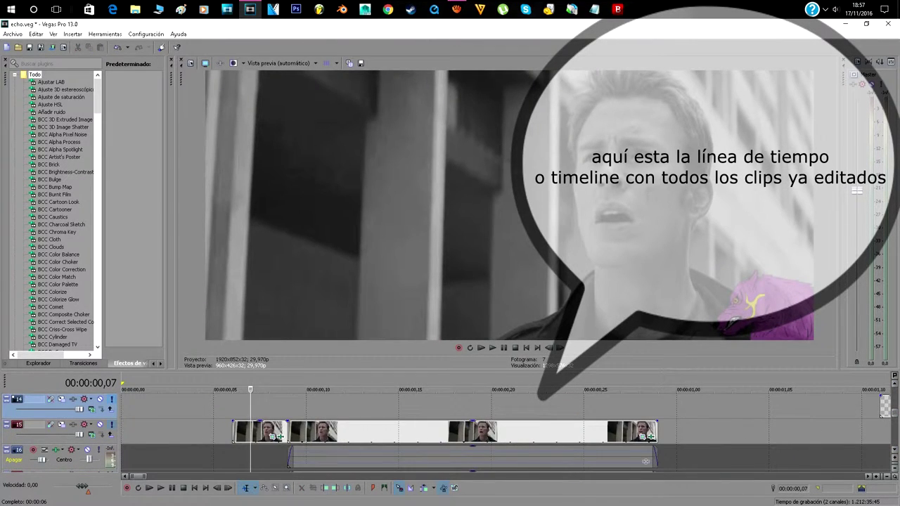
key(Right)
key(Right)
key(Right)
key(Right)
key(Right)
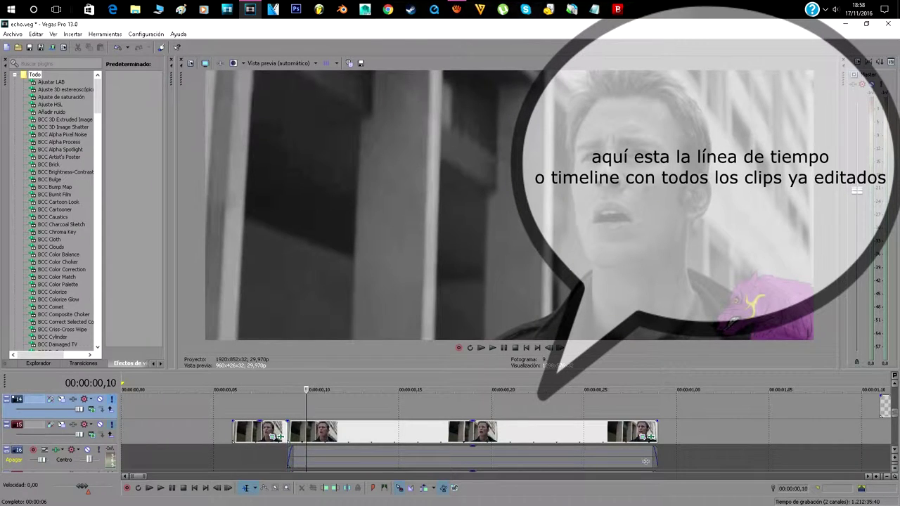
key(Right)
key(Right)
key(Right)
key(Right)
key(Right)
key(Right)
key(Right)
key(Right)
key(Right)
key(Right)
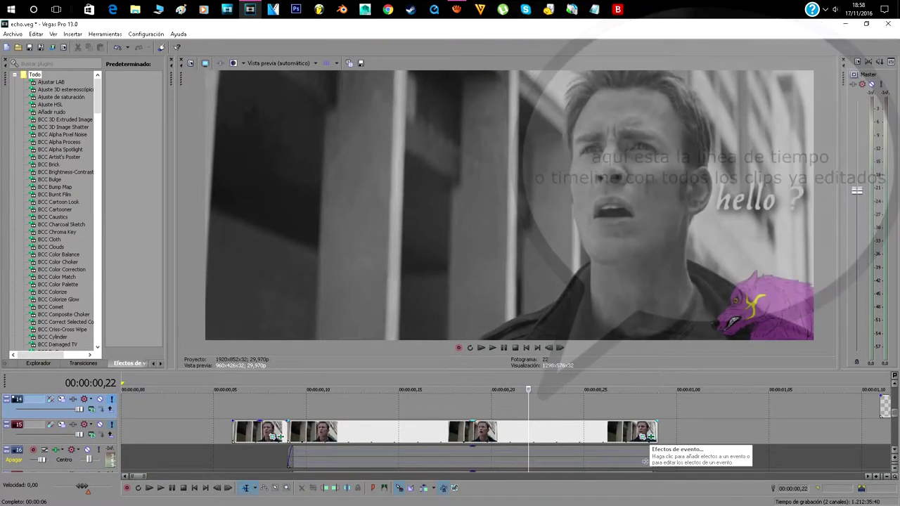
Open the pan/crop settings of the first clip on track 15 and enlarge the window to examine the mask around the man.
click(642, 436)
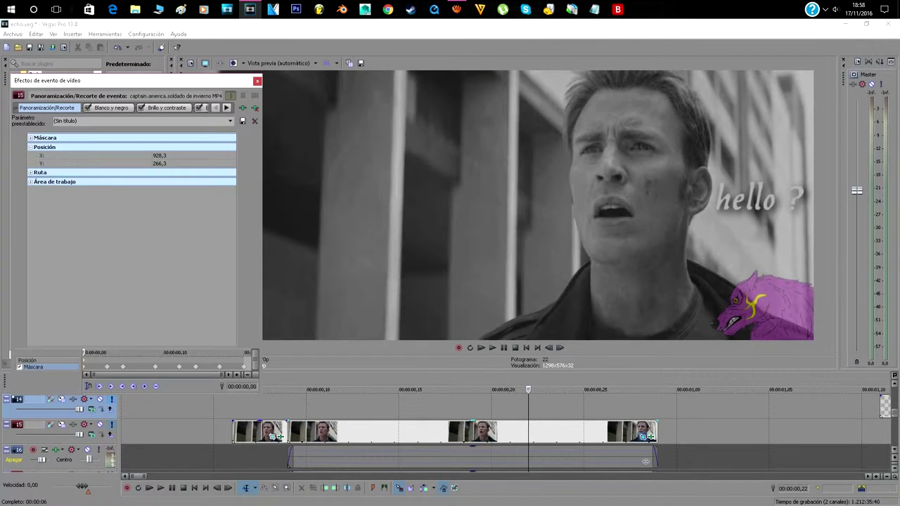
drag(262, 239, 548, 239)
scroll(394, 240, up, 6)
scroll(399, 239, up, 10)
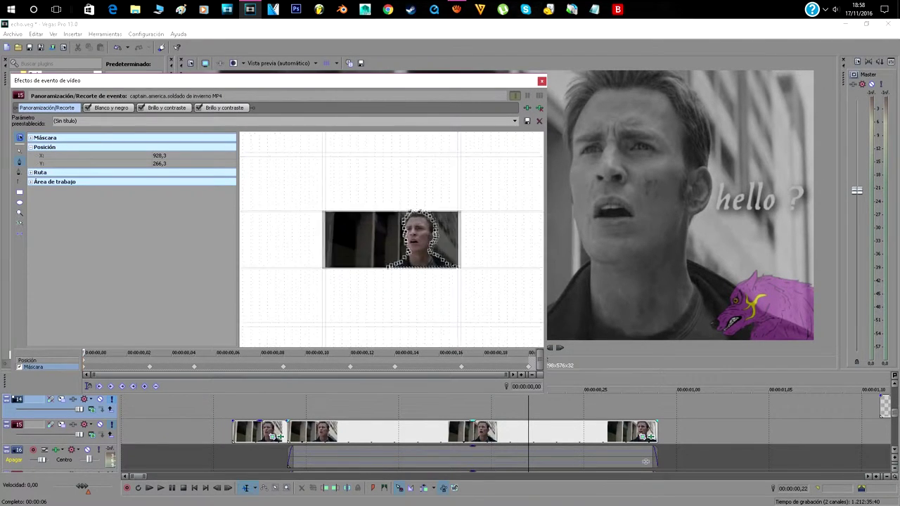
scroll(512, 257, up, 2)
scroll(512, 257, down, 3)
click(540, 291)
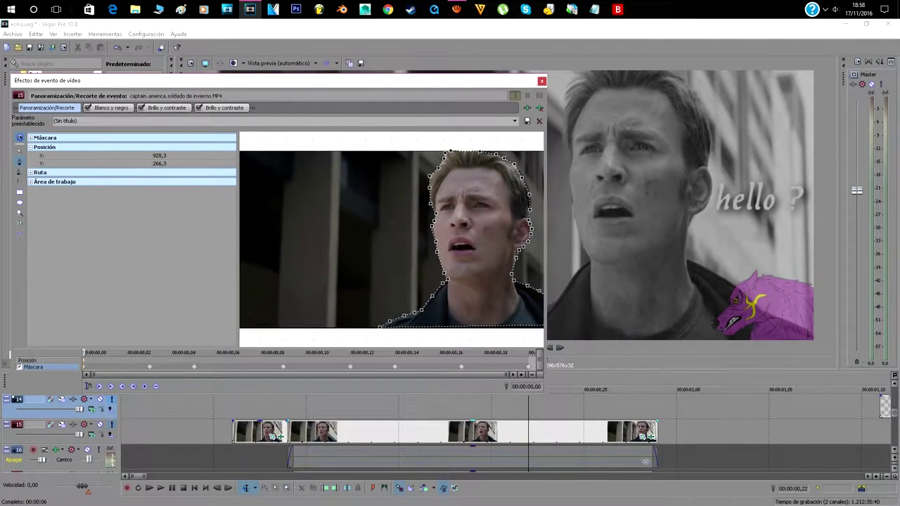
drag(337, 81, 322, 71)
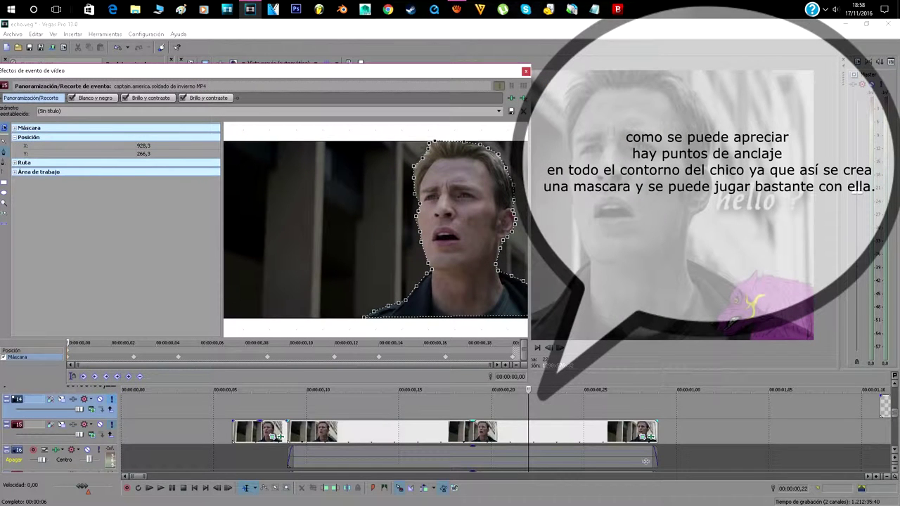
drag(531, 66, 564, 64)
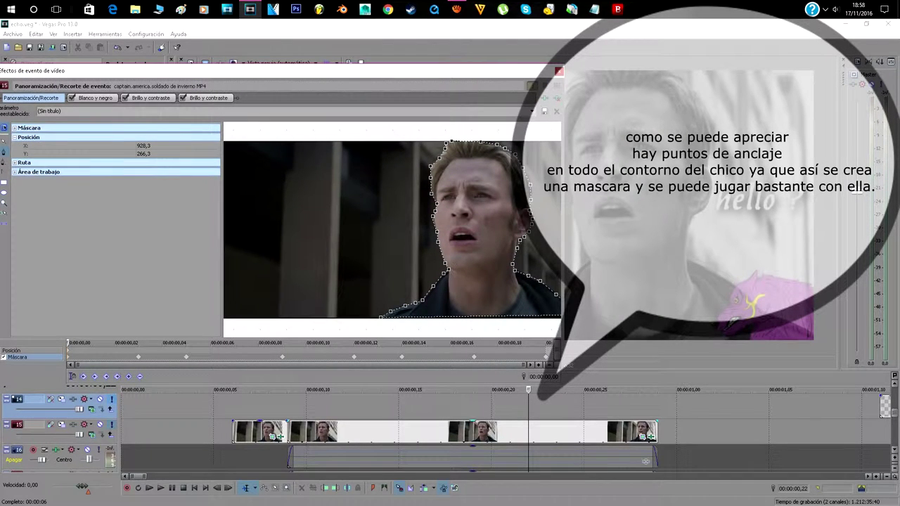
Step frame by frame through the mask around the man, and close the event effects window.
key(Right)
key(Right)
key(Right)
key(Right)
key(Right)
key(Right)
key(Right)
key(Right)
click(560, 71)
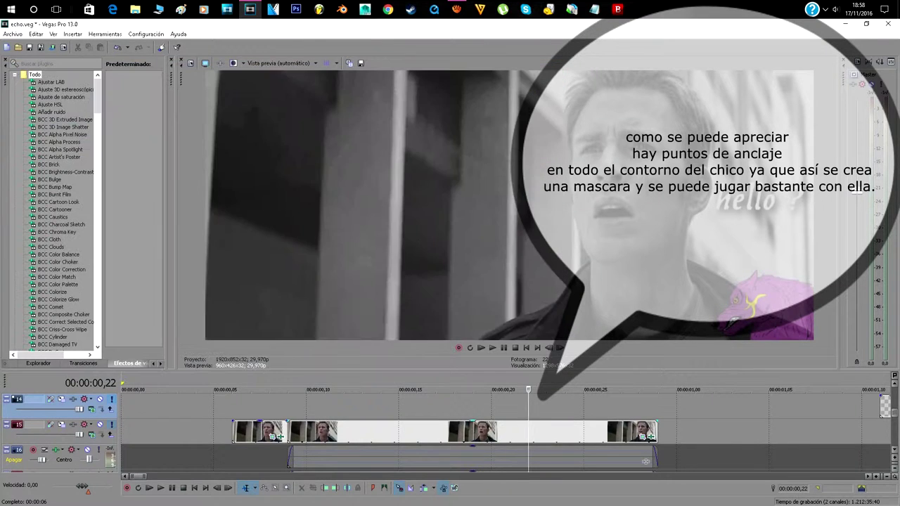
Open the pan/crop settings of the long-haired man's clip on track 15, examine the eye masks over time, and close the window.
scroll(506, 433, down, 4)
scroll(422, 429, down, 2)
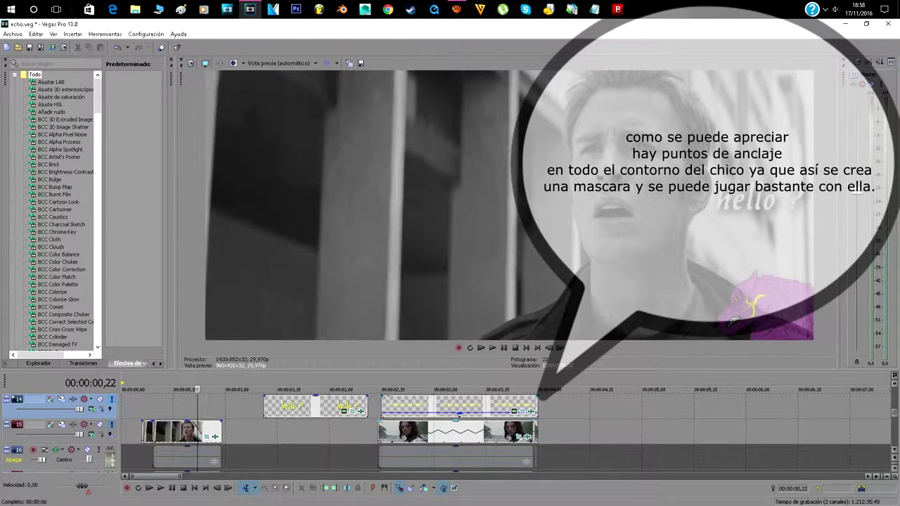
click(406, 431)
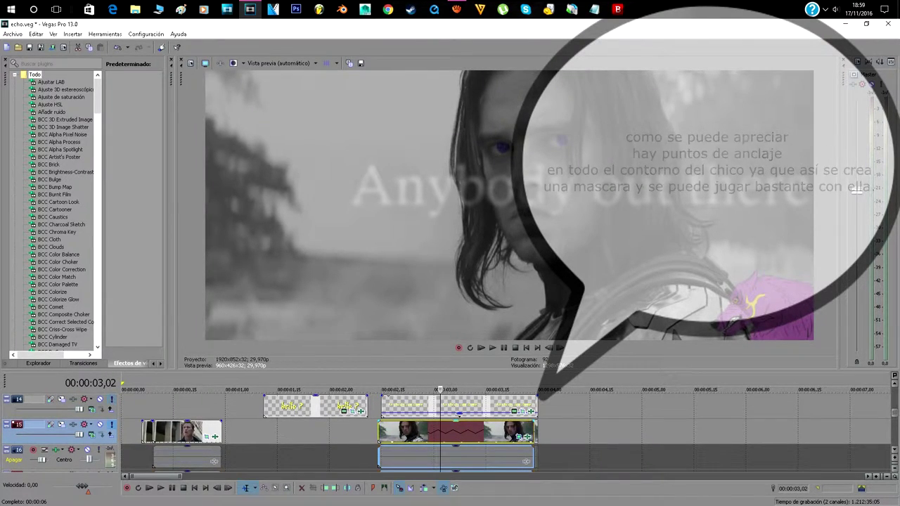
click(519, 438)
scroll(393, 230, up, 8)
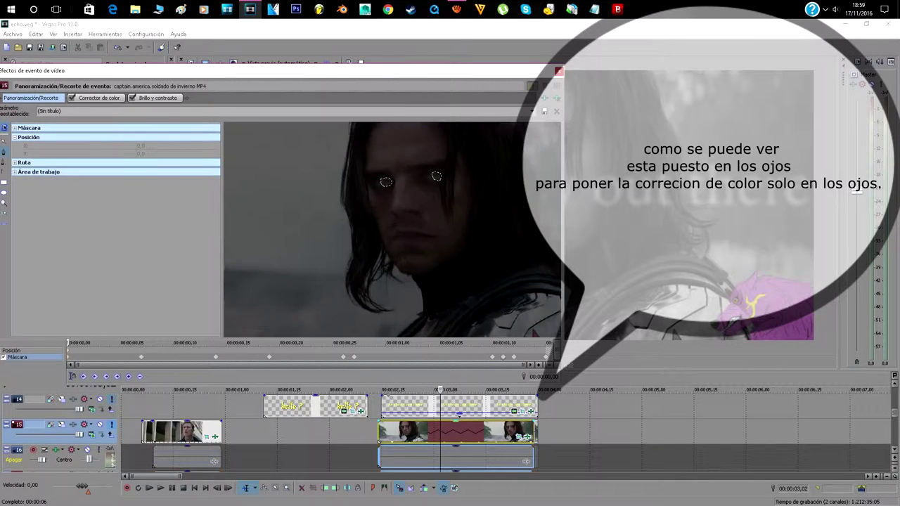
scroll(378, 230, down, 3)
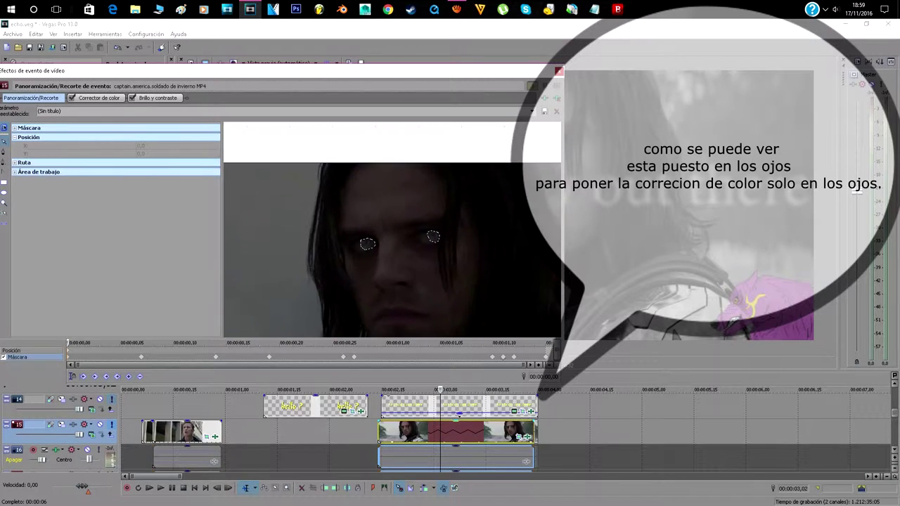
scroll(392, 230, up, 4)
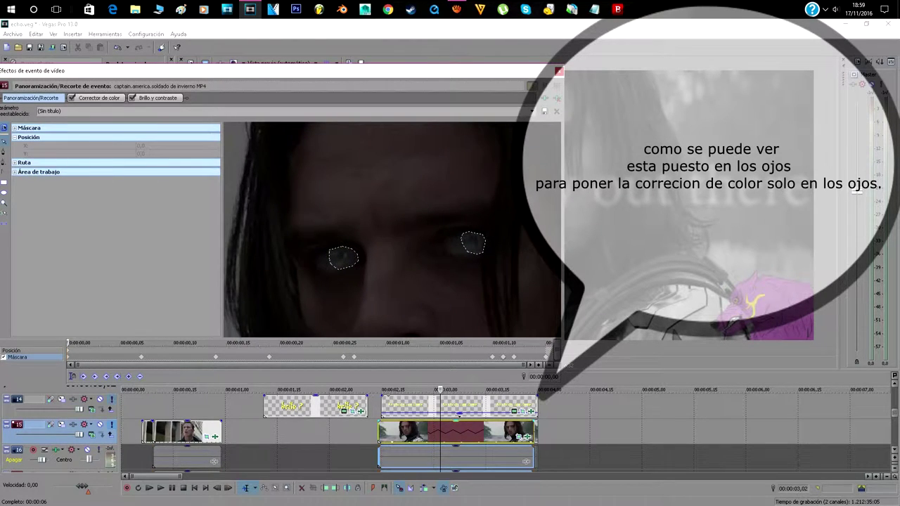
drag(88, 343, 503, 344)
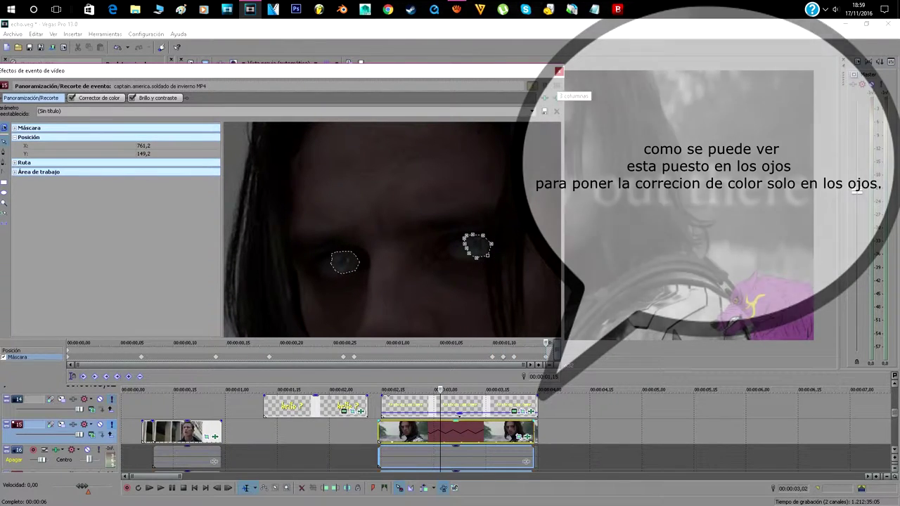
click(559, 71)
Select the "hello ?" title on track 14 and preview its metallic text effect frame by frame up to 00:00:01,29.
click(294, 407)
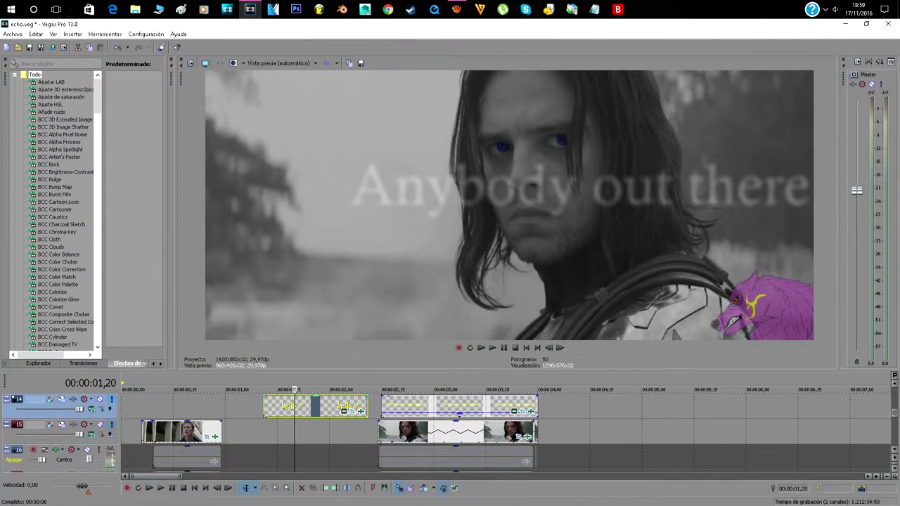
key(Left)
key(Left)
key(Left)
key(Left)
key(Left)
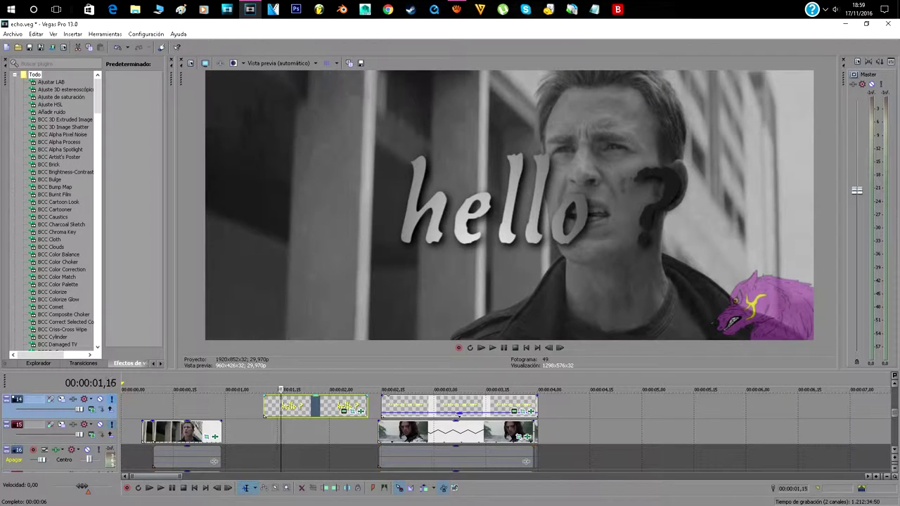
key(Right)
key(Right)
key(Right)
key(Right)
key(Right)
key(Right)
key(Right)
key(Right)
key(Right)
key(Right)
key(Right)
key(Right)
key(Right)
key(Right)
key(Right)
key(Right)
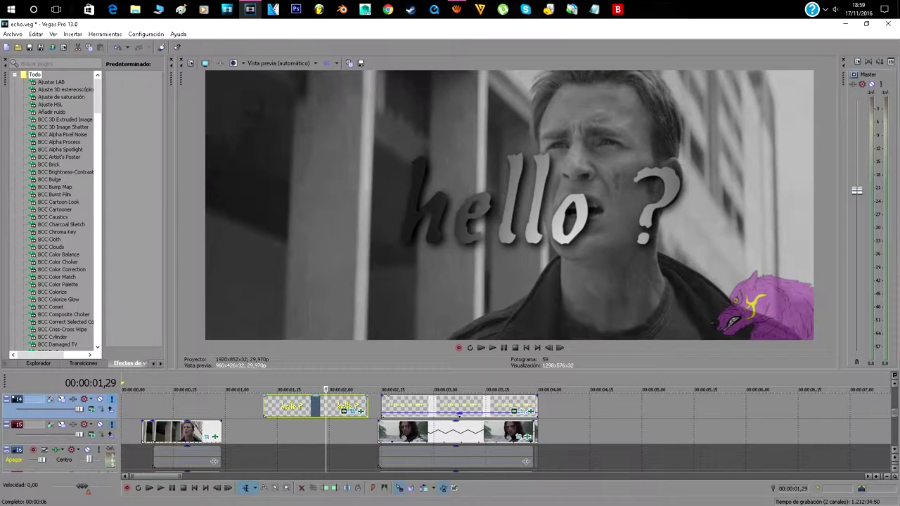
Open the generated media settings of the "hello ?" title, select its text, and check the font in use.
click(345, 411)
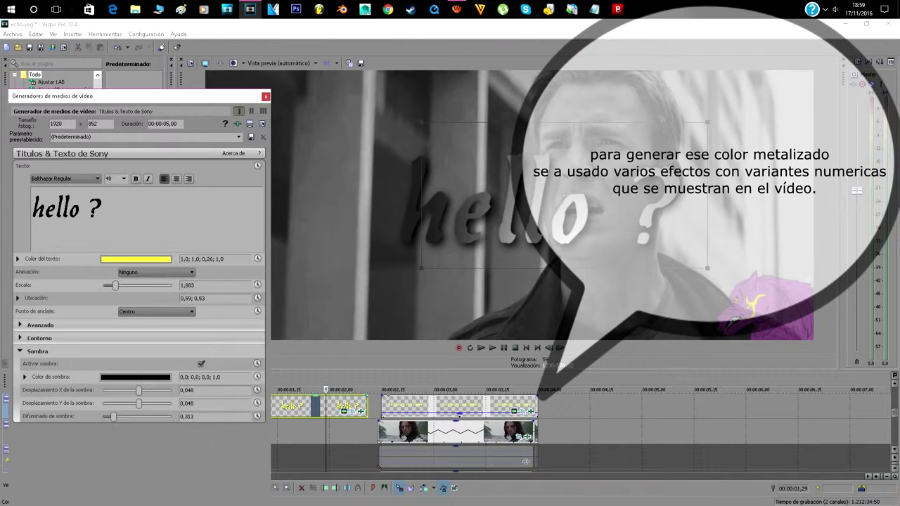
drag(104, 209, 33, 209)
double_click(108, 209)
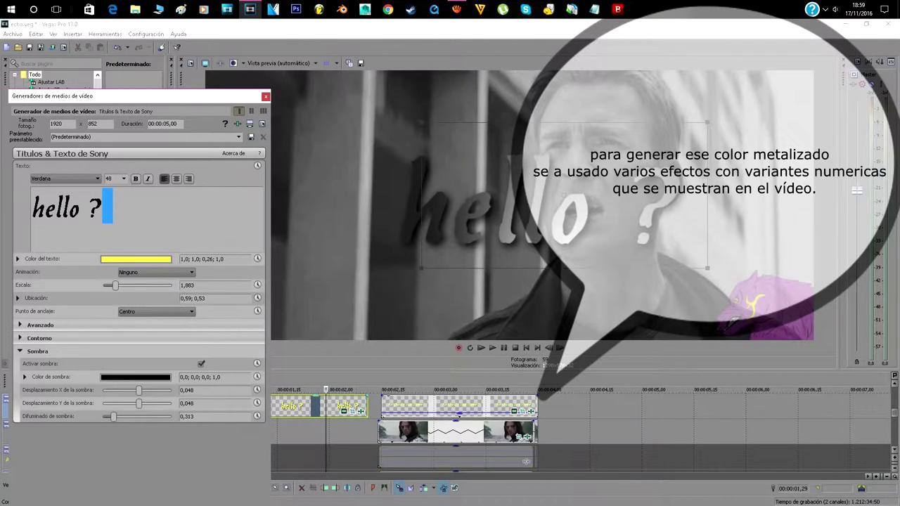
drag(102, 209, 32, 209)
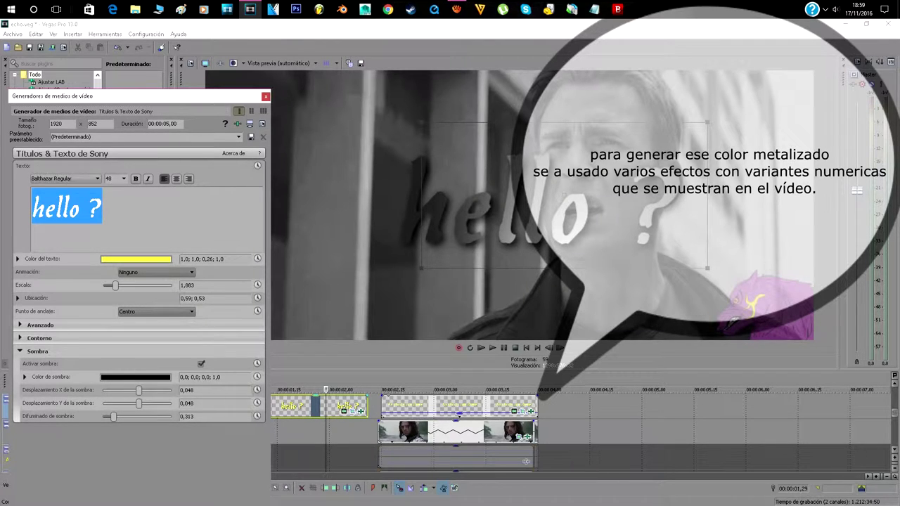
click(88, 179)
key(Up)
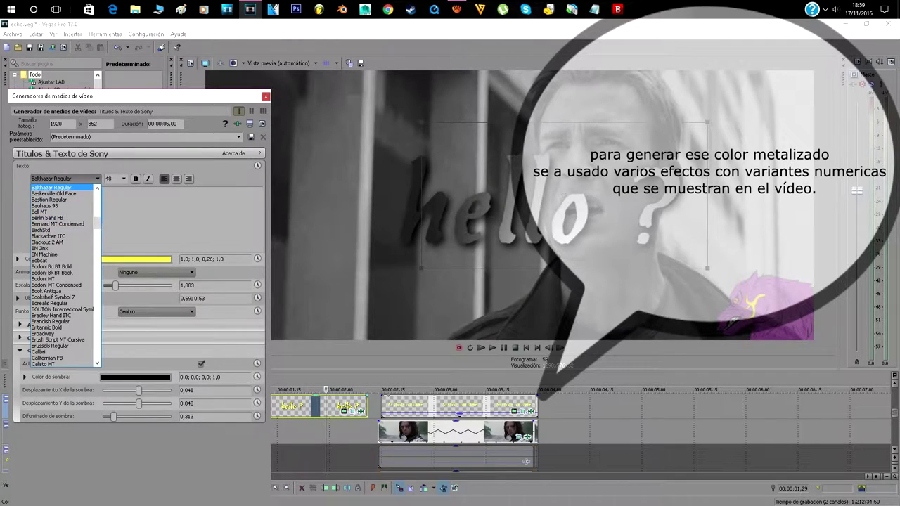
key(Return)
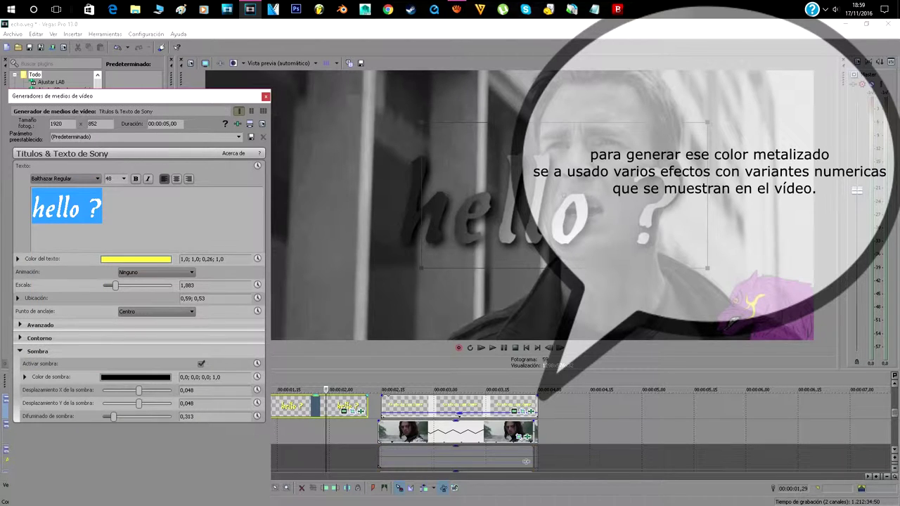
Examine the title's text color values in the color picker, and close the media generator window.
click(136, 259)
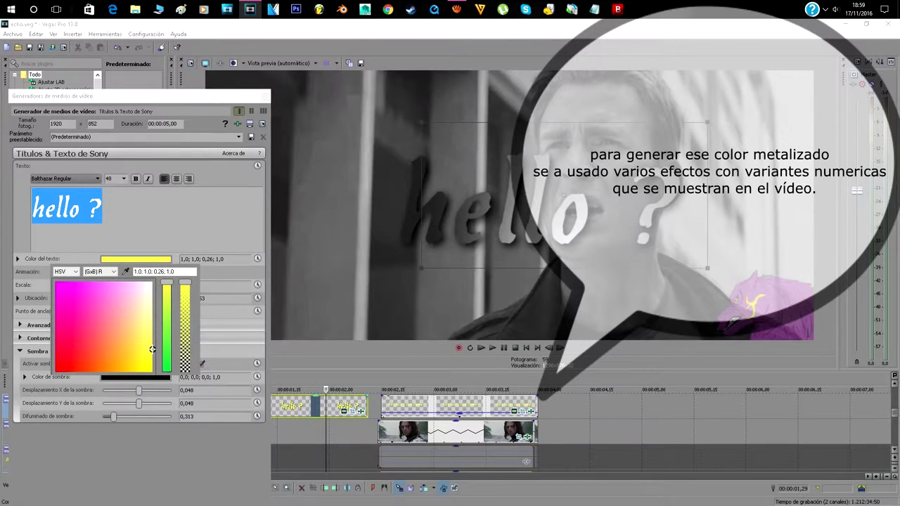
drag(176, 271, 134, 271)
click(165, 272)
key(Escape)
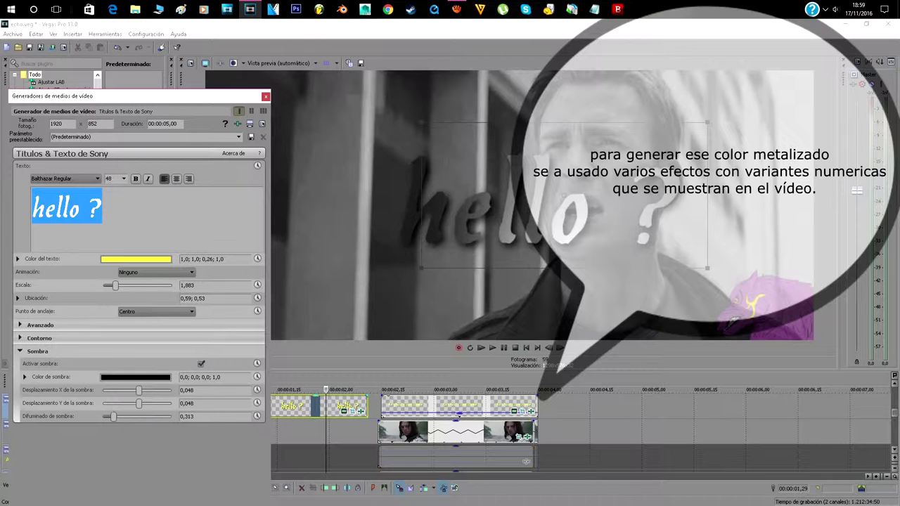
click(266, 97)
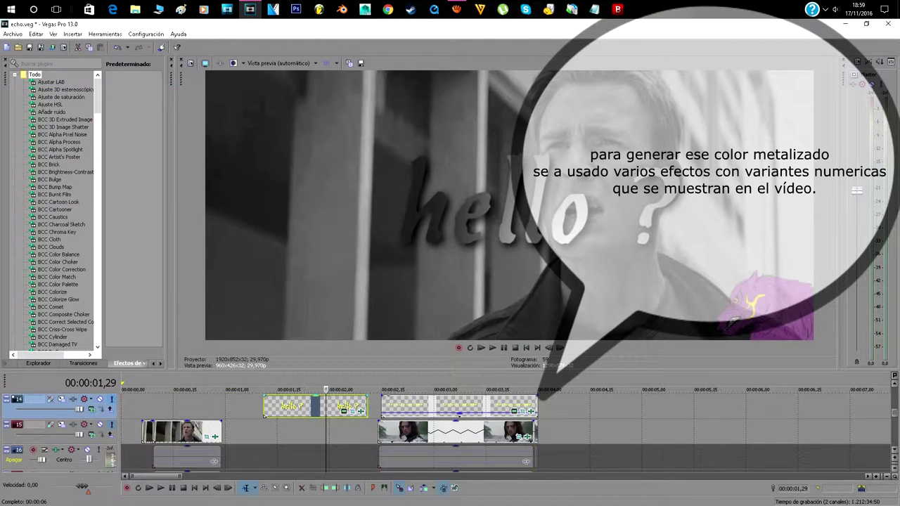
Open the video event effects of the "hello ?" title and resize the window so the preview stays in view.
click(361, 413)
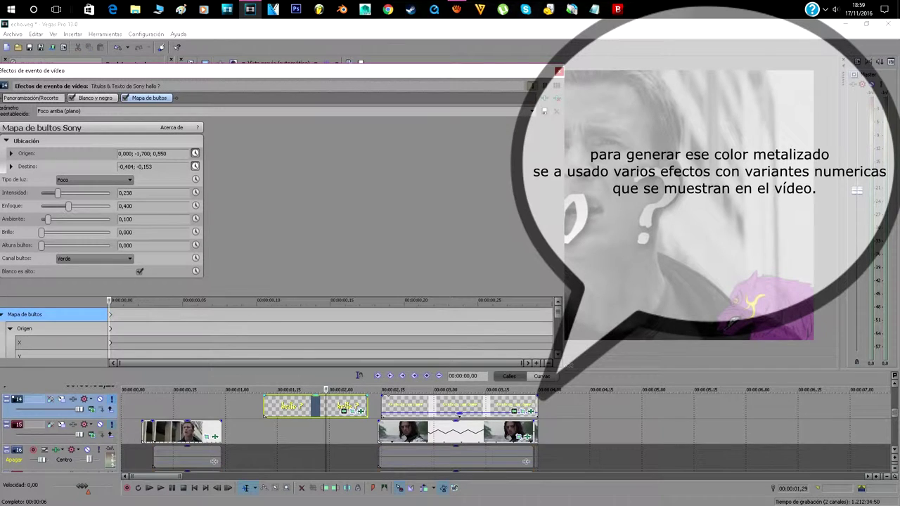
drag(281, 71, 332, 104)
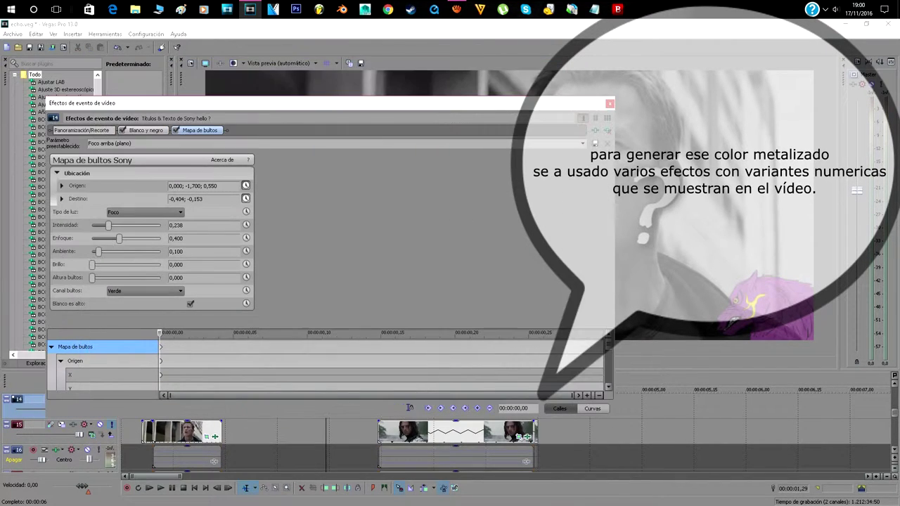
drag(614, 246, 284, 246)
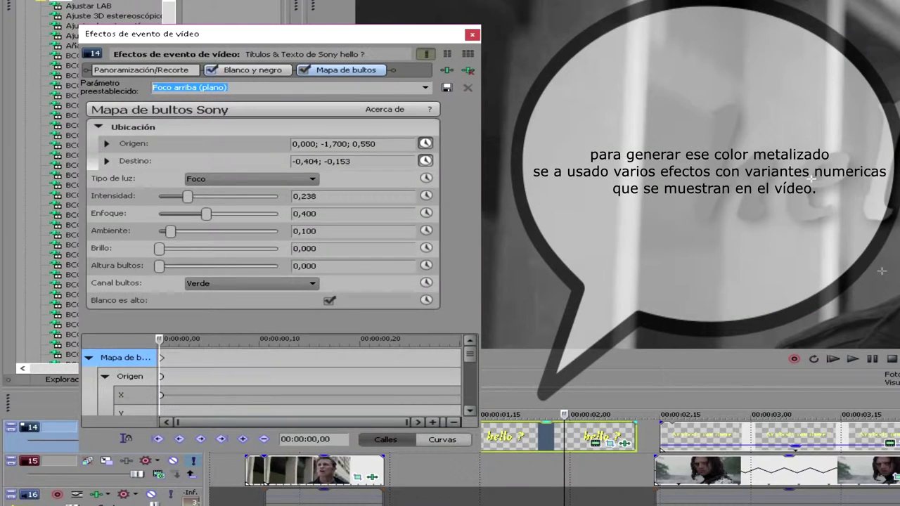
Compare the "hello ?" title with its black and white and bump map effects switched off and on.
click(250, 70)
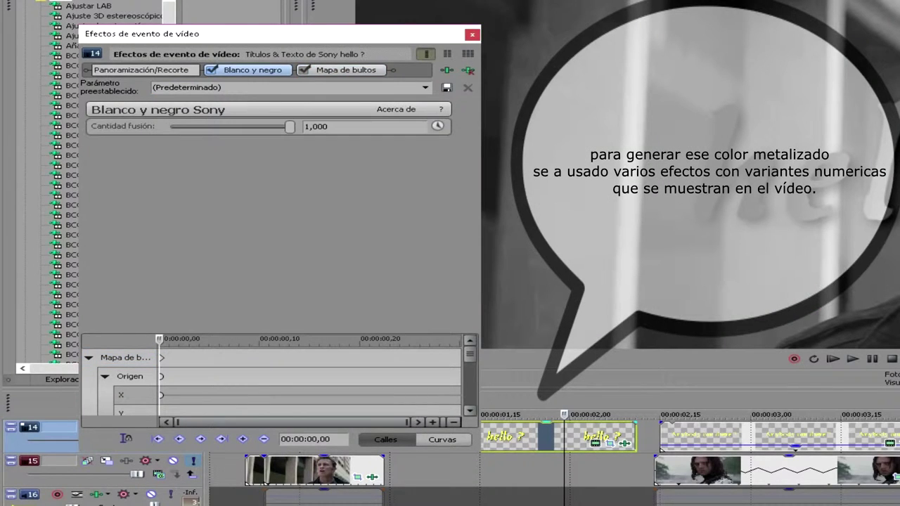
click(211, 70)
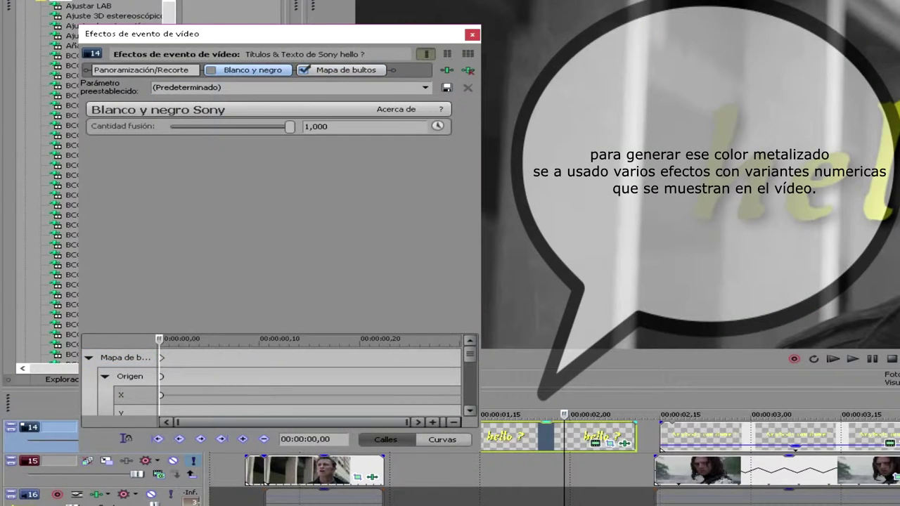
click(303, 70)
click(211, 69)
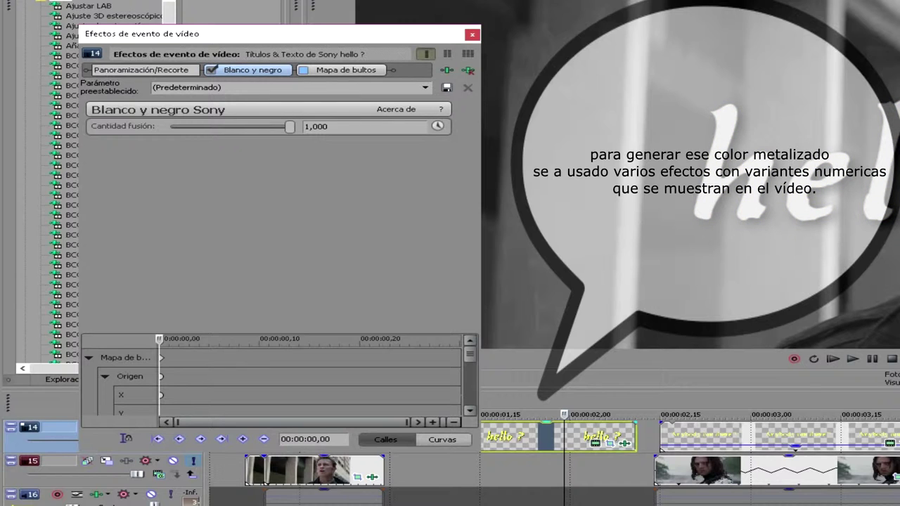
click(303, 70)
Examine the bump map effect's origin and target values on the "hello ?" title, and close the effects window.
click(345, 69)
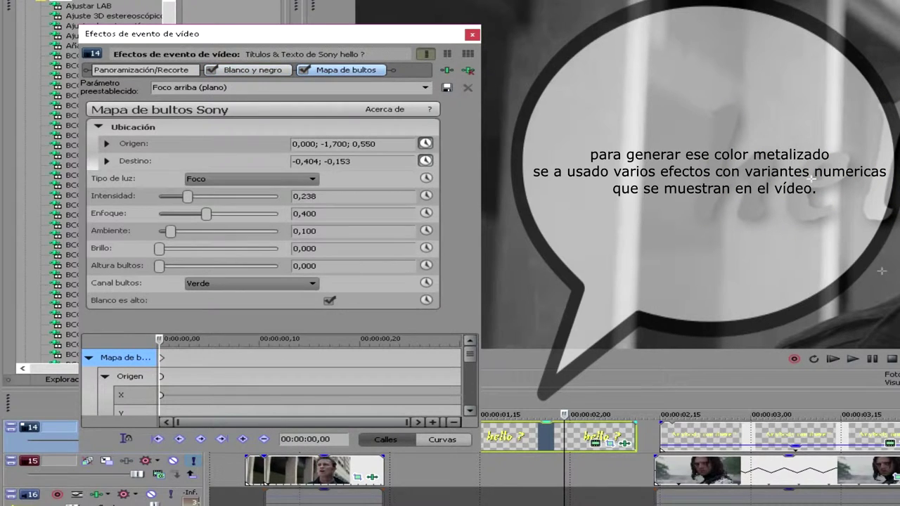
drag(378, 145, 297, 162)
click(351, 161)
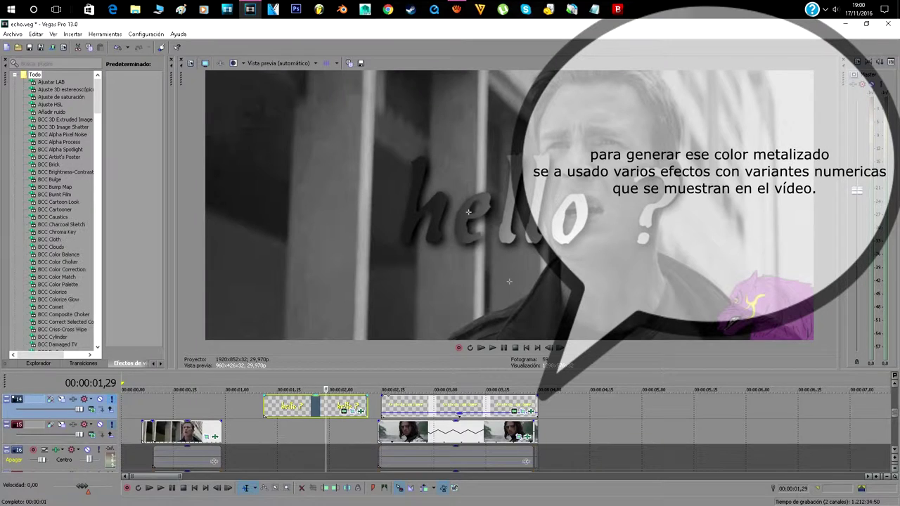
drag(361, 411, 357, 411)
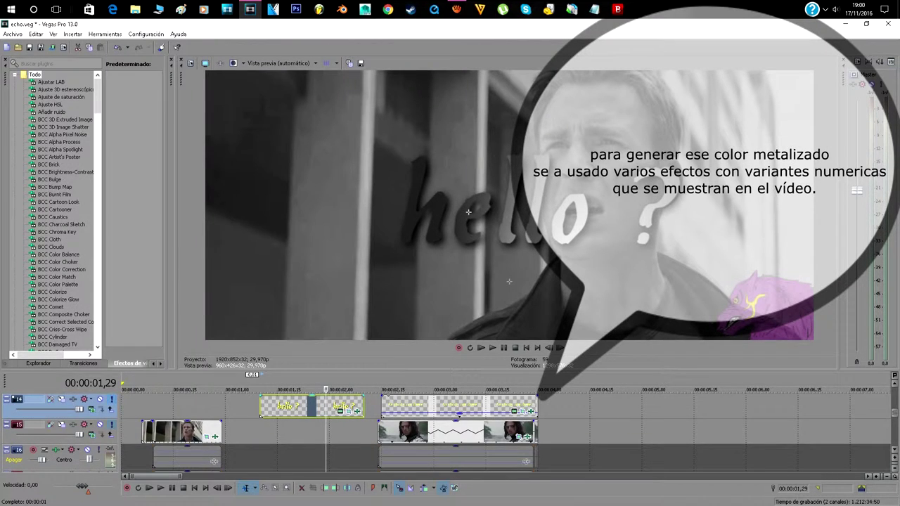
click(357, 412)
click(273, 104)
click(36, 34)
click(62, 45)
Select the "Anybody out there ?" title on track 14, preview it up to 00:00:03,06, and open its generated media settings.
click(422, 405)
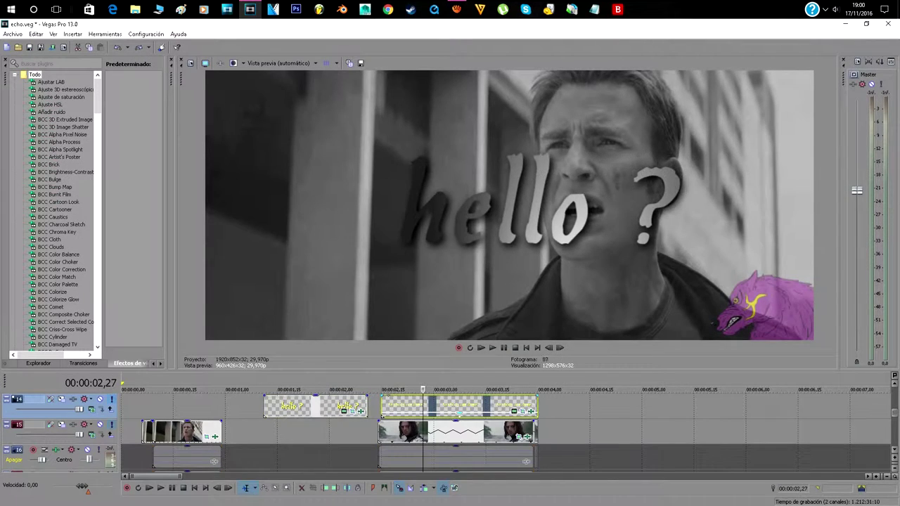
key(space)
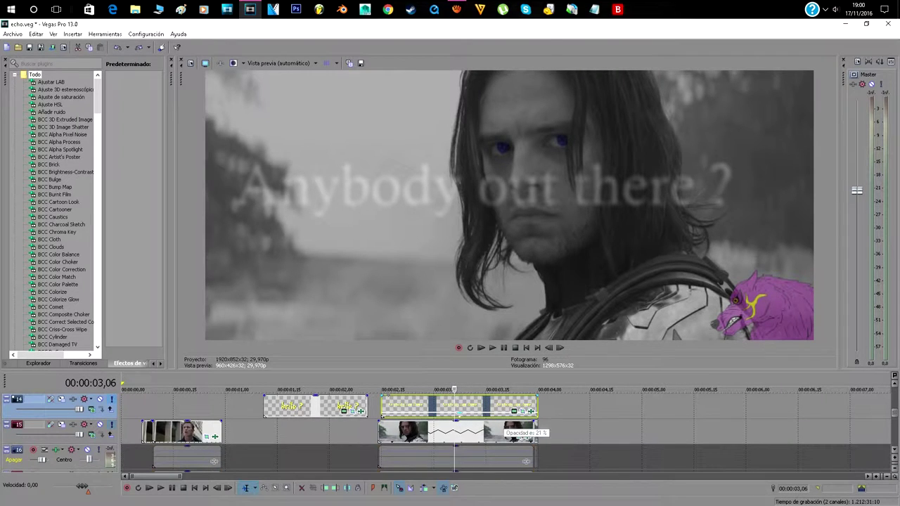
click(515, 412)
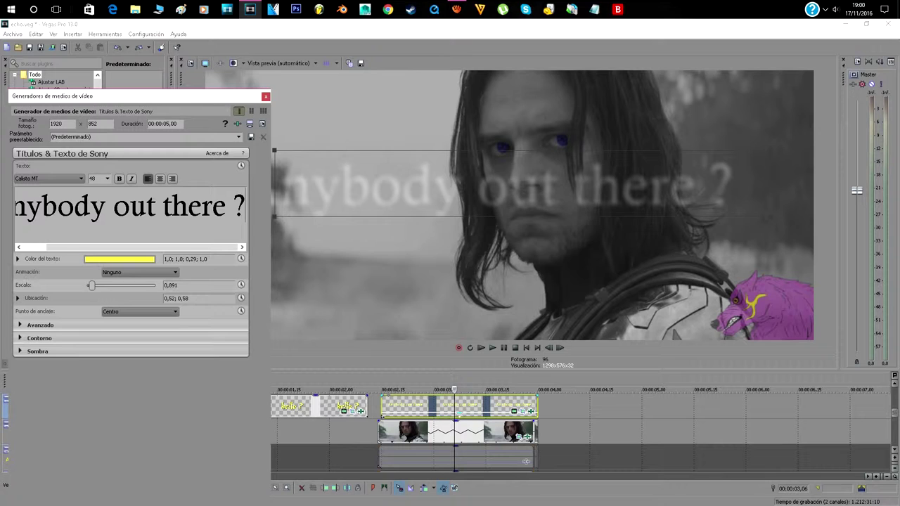
Select the title's whole text to check its font, examine its text color values, and close the media generator window.
drag(245, 206, 14, 206)
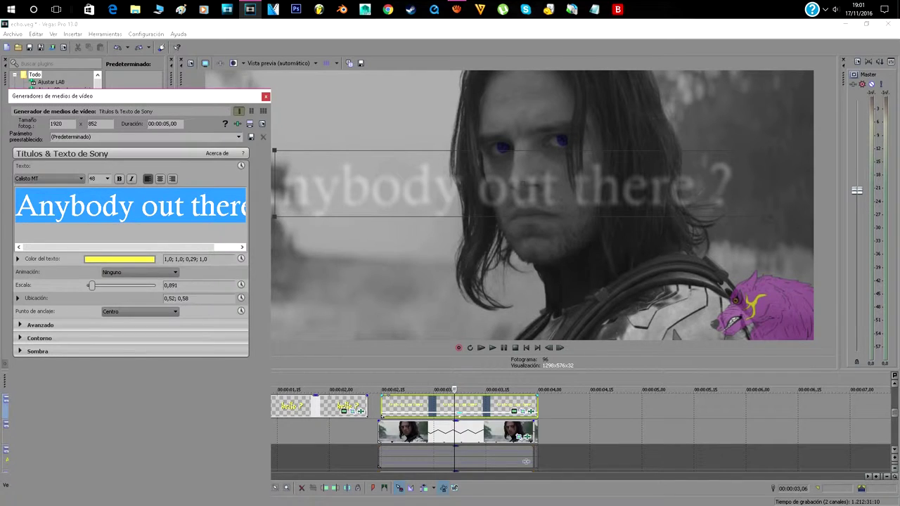
click(123, 258)
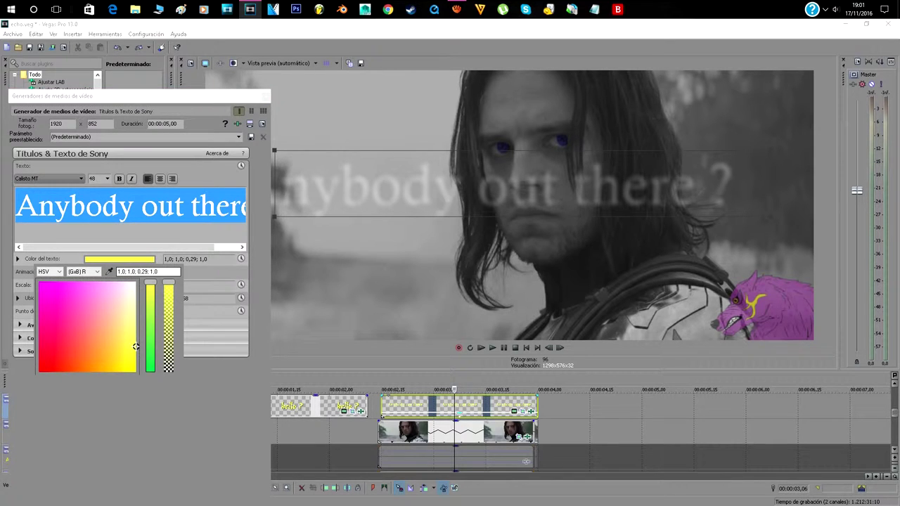
click(123, 258)
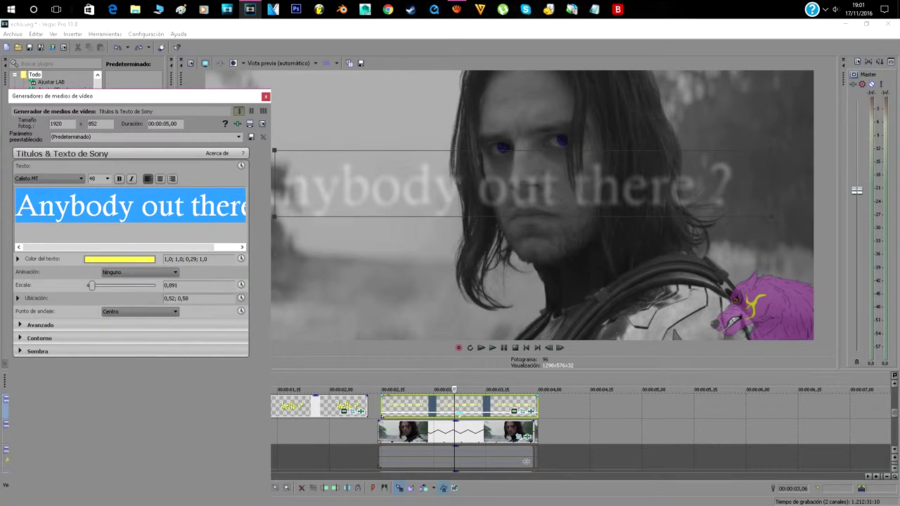
click(266, 96)
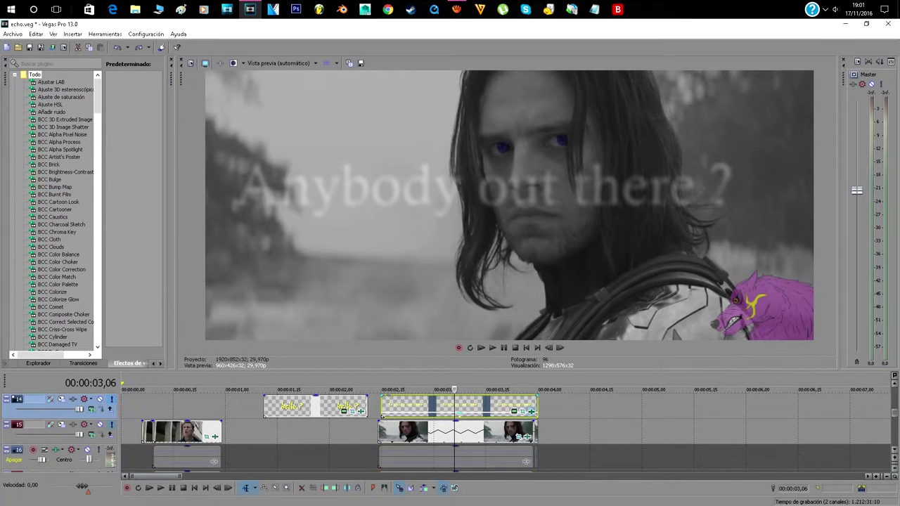
Open the "Anybody out there ?" title's event effects, compare it without black and white and blur, and examine the blur settings.
click(531, 411)
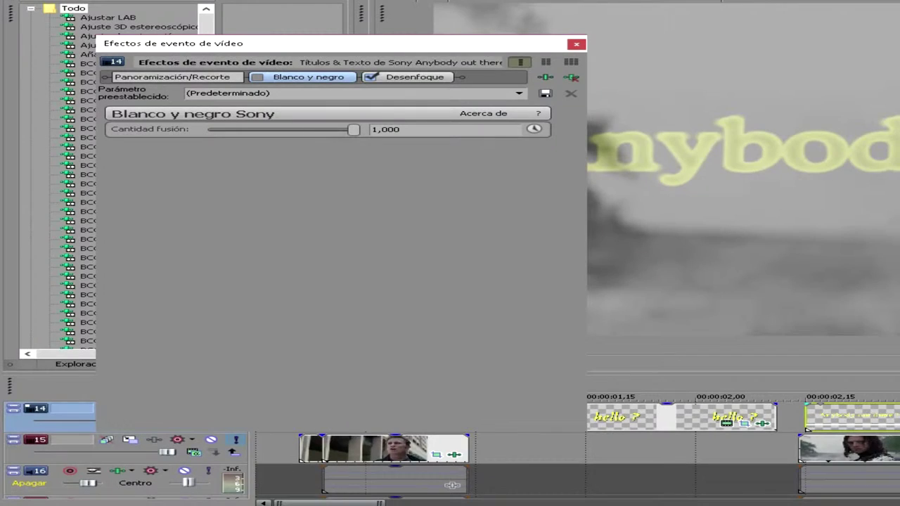
click(176, 130)
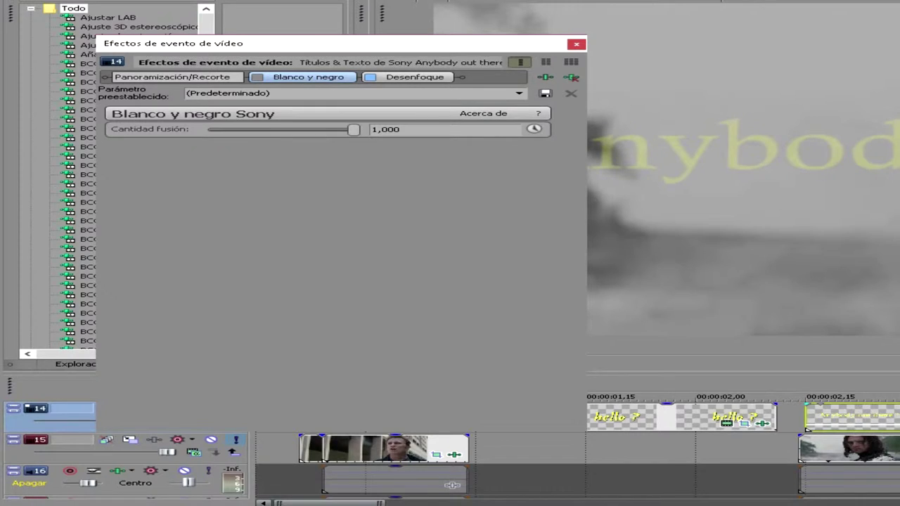
click(370, 77)
click(417, 130)
click(425, 178)
click(430, 178)
click(417, 210)
click(258, 77)
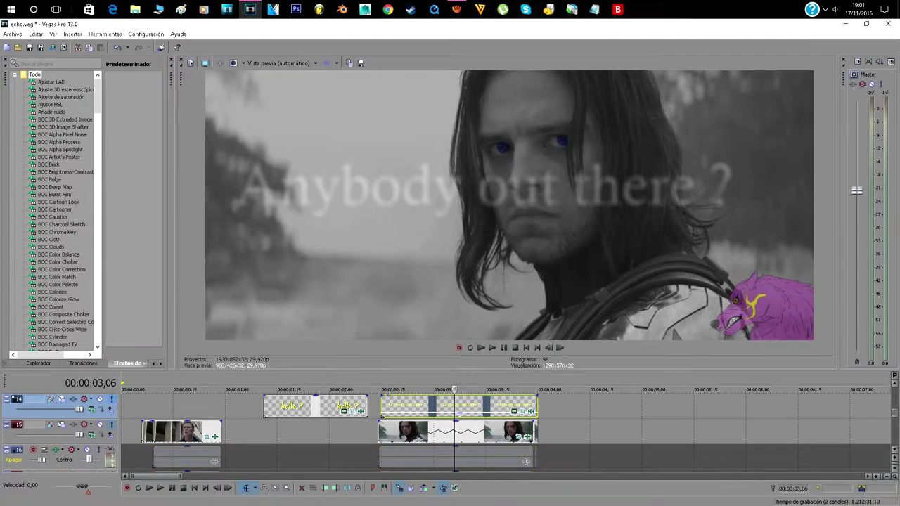
Select the dark profile clip on track 15 at 00:00:25,02 and open its video event effects.
scroll(394, 429, down, 2)
scroll(394, 430, down, 3)
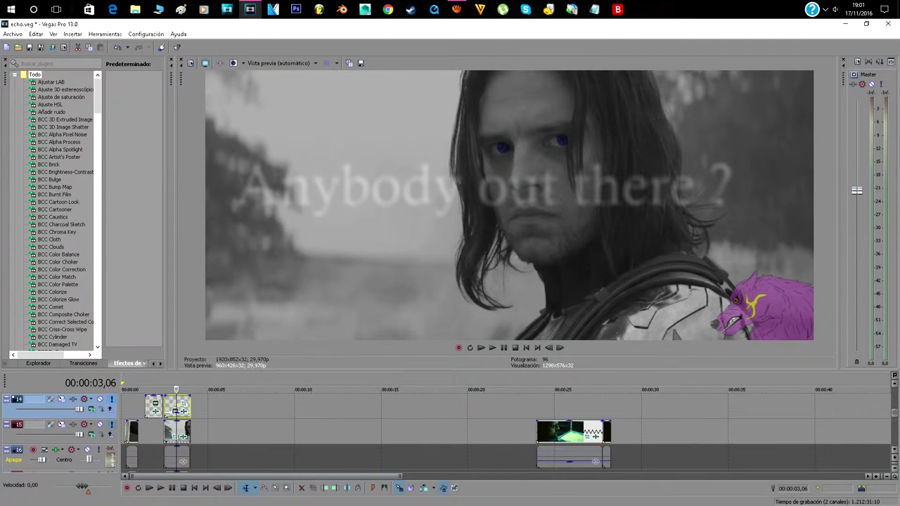
click(556, 430)
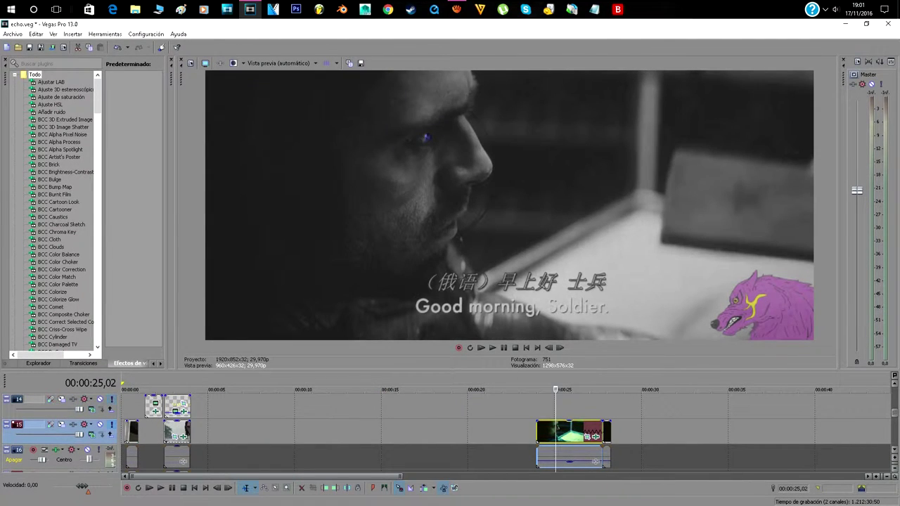
click(597, 436)
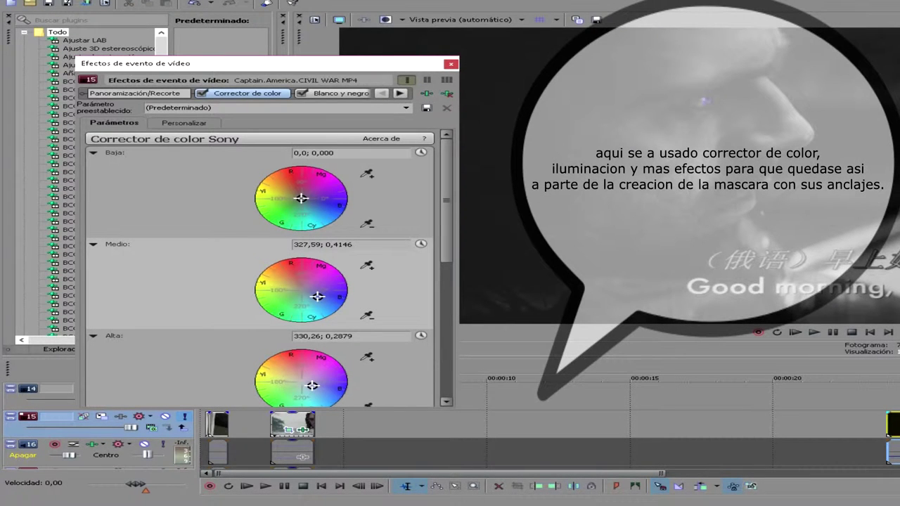
Examine the color corrector's midtone and highlight values and look through the profile clip's effect chain, and close the window.
click(354, 245)
click(354, 245)
click(354, 336)
click(354, 336)
click(400, 93)
click(400, 94)
click(382, 94)
click(382, 93)
click(382, 93)
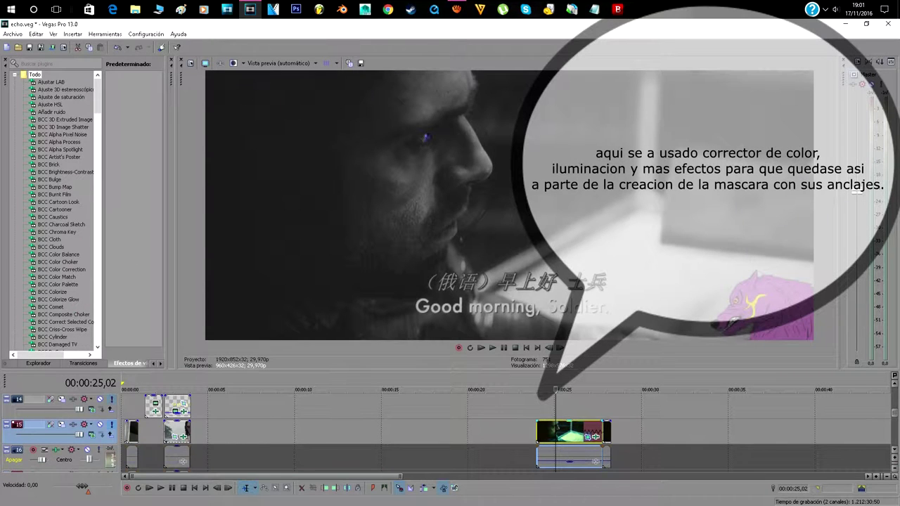
Open the profile clip's pan/crop settings in an enlarged window, examine the eye mask up to 00:00:03,24, and close it.
click(587, 436)
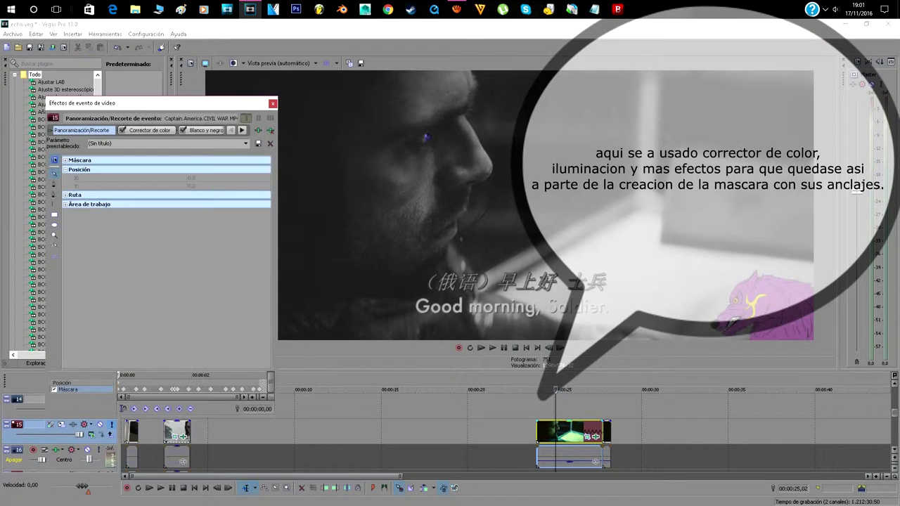
drag(277, 281, 463, 281)
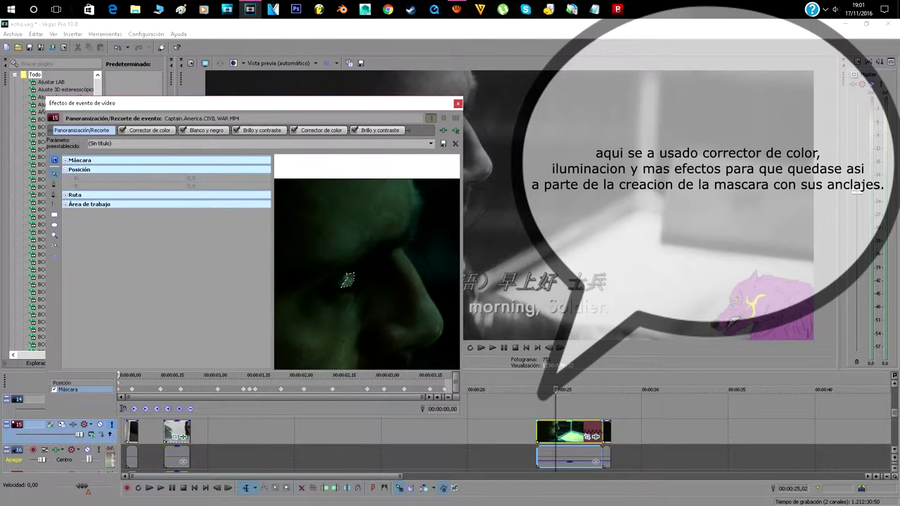
drag(211, 103, 183, 184)
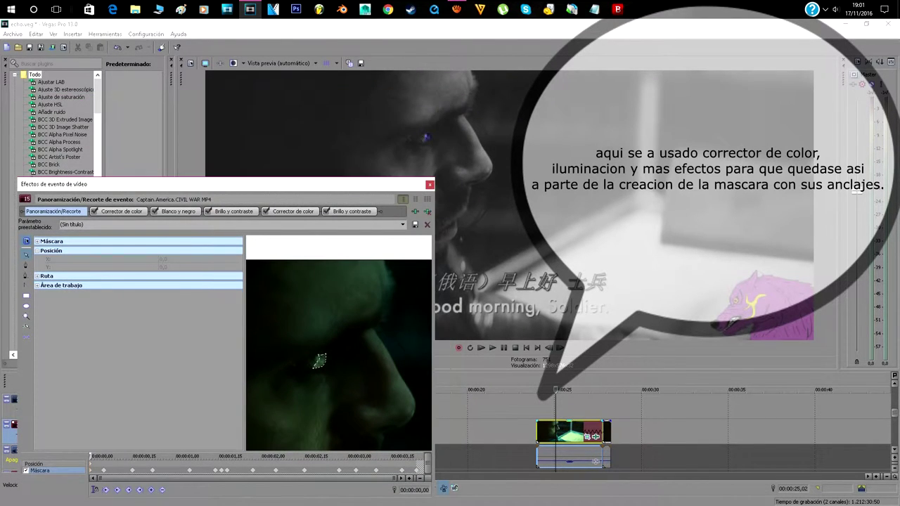
drag(101, 457, 245, 457)
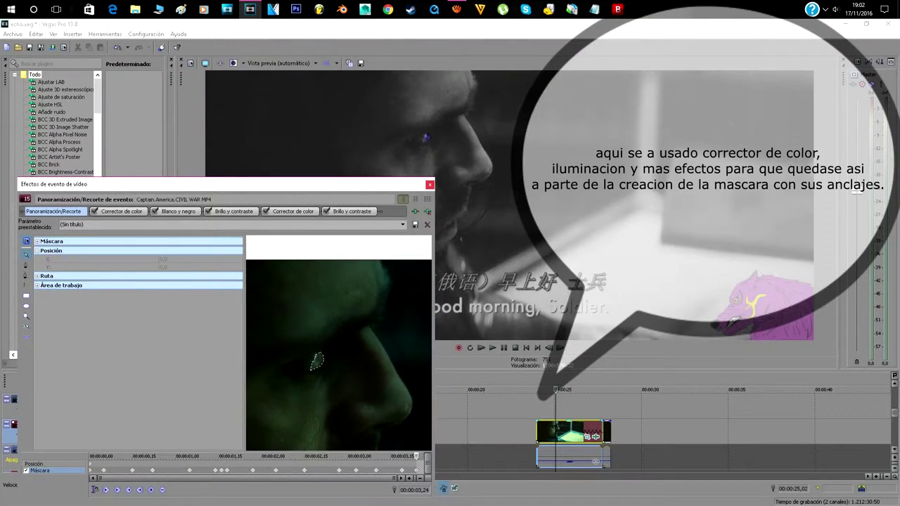
click(429, 184)
Locate the clips on tracks 21 to 23 and preview the project at 00:00:32,18.
click(607, 408)
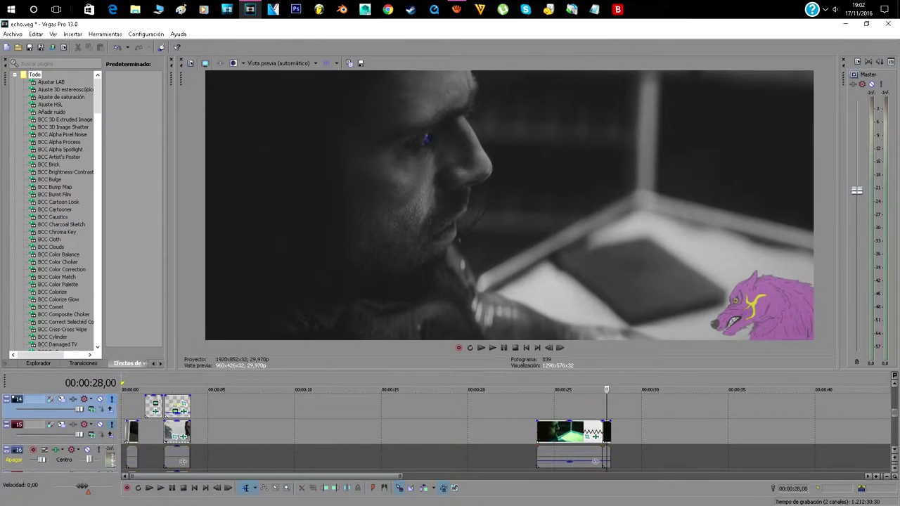
scroll(607, 422, down, 3)
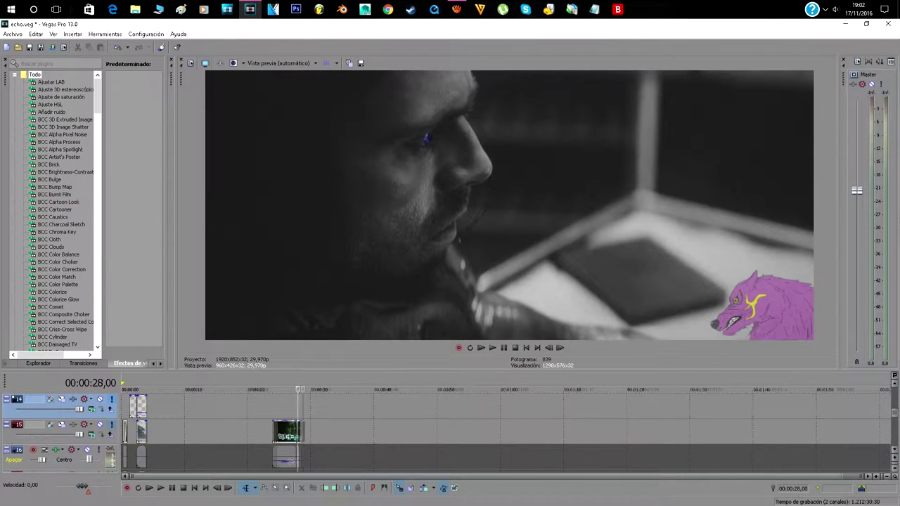
scroll(607, 422, up, 2)
scroll(506, 432, down, 1)
scroll(507, 432, down, 6)
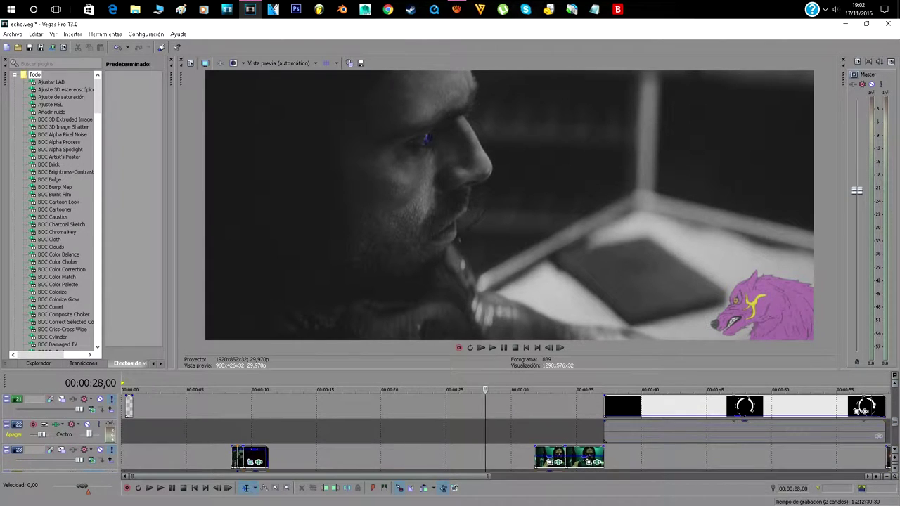
click(546, 407)
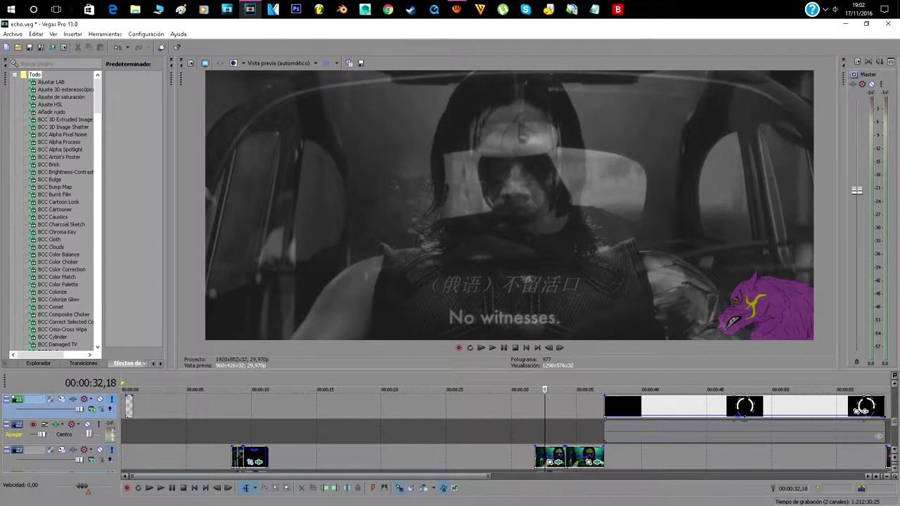
Look through the project's tracks from the uppermost ones to track 29, and return to tracks 21 to 23.
scroll(860, 410, up, 20)
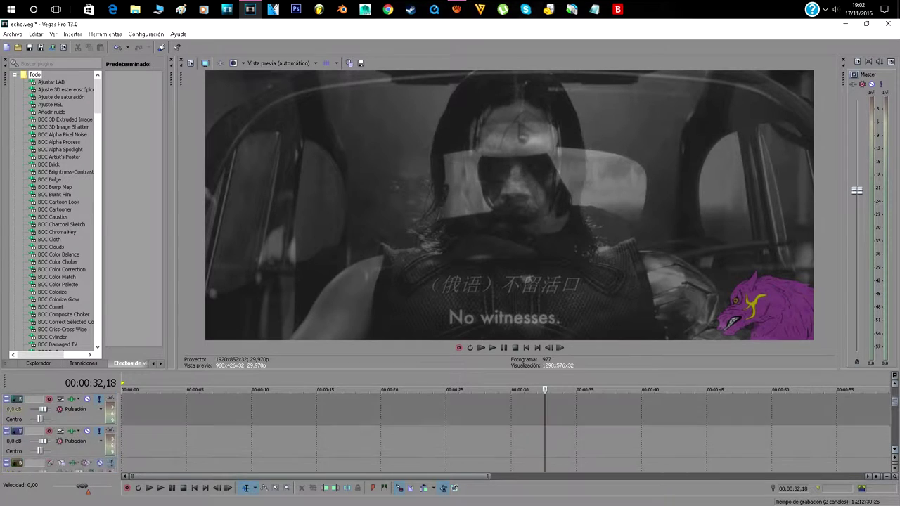
scroll(858, 435, down, 19)
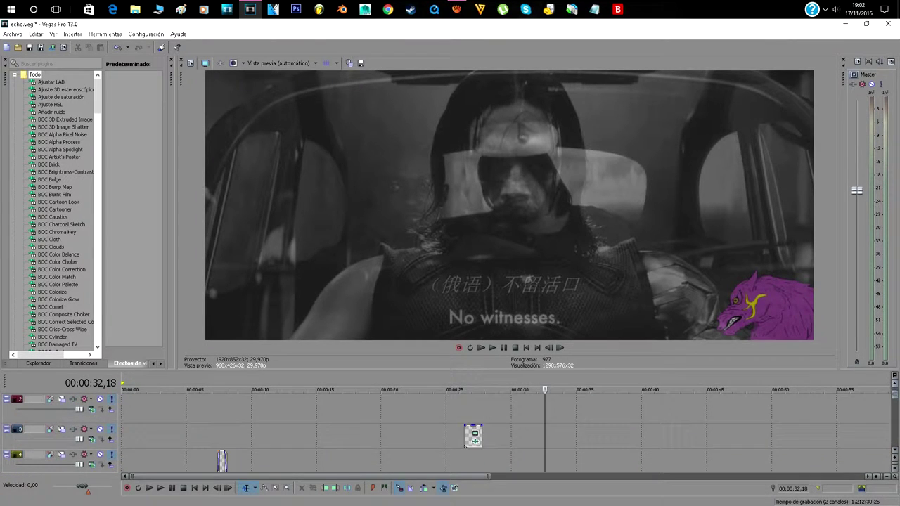
scroll(860, 435, down, 7)
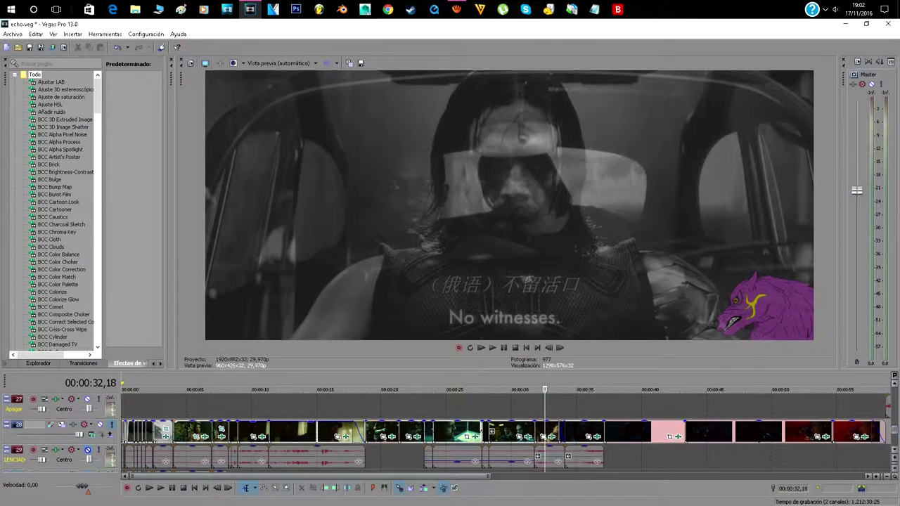
scroll(859, 422, up, 6)
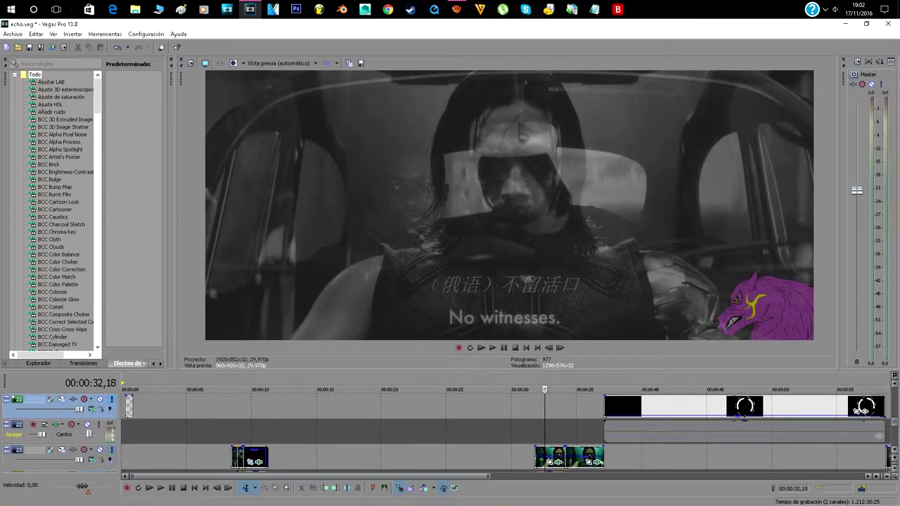
Toggle the mute on track 23 off and on again and preview the project at 00:00:41,27.
click(100, 450)
click(100, 450)
scroll(504, 432, down, 1)
click(484, 407)
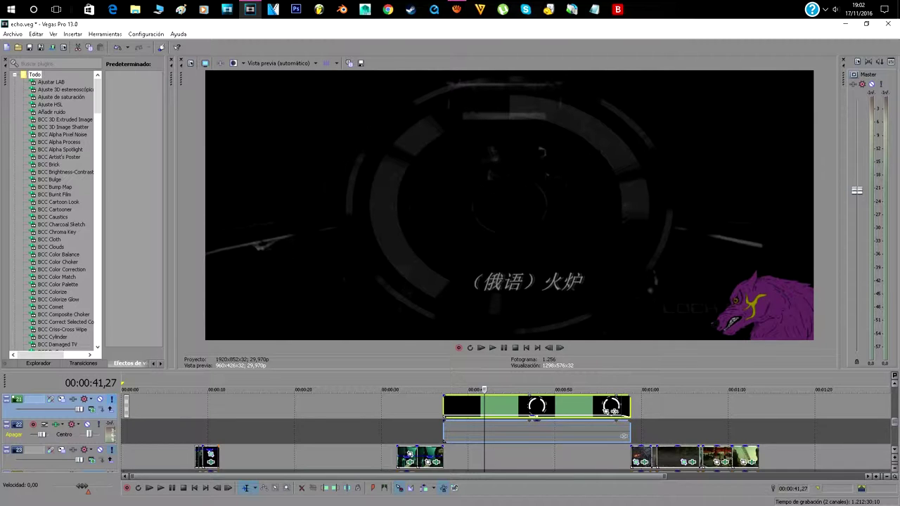
Open the effect chain of the track 28 clip near 00:00:41,27, examine the Luz de relleno settings, and close the window.
scroll(507, 433, down, 6)
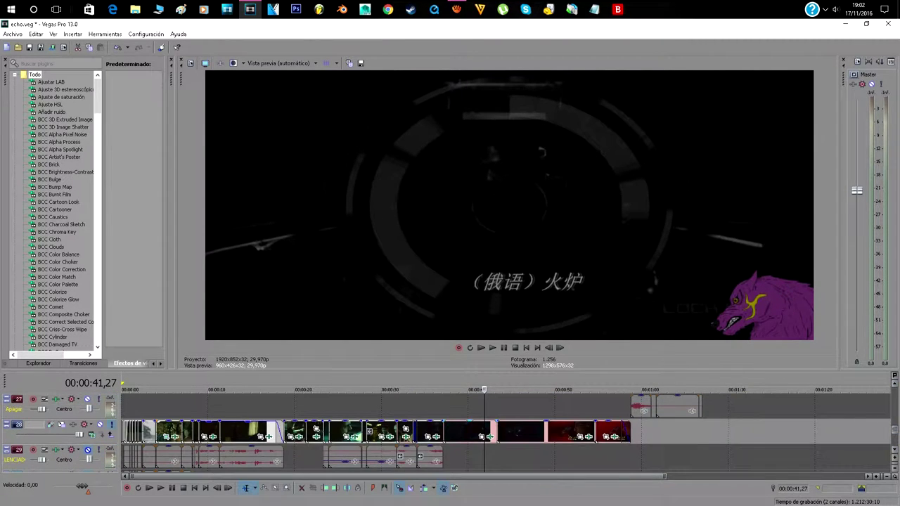
scroll(517, 435, up, 2)
click(519, 438)
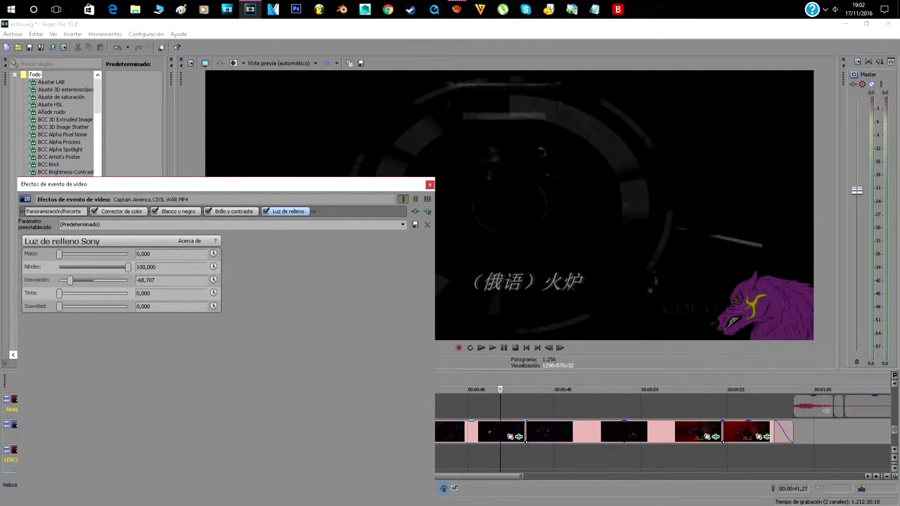
click(430, 185)
Examine the Brillo y contraste settings of the track 28 clip at 00:00:50,24, close the window, and move to 00:00:55,29.
click(655, 432)
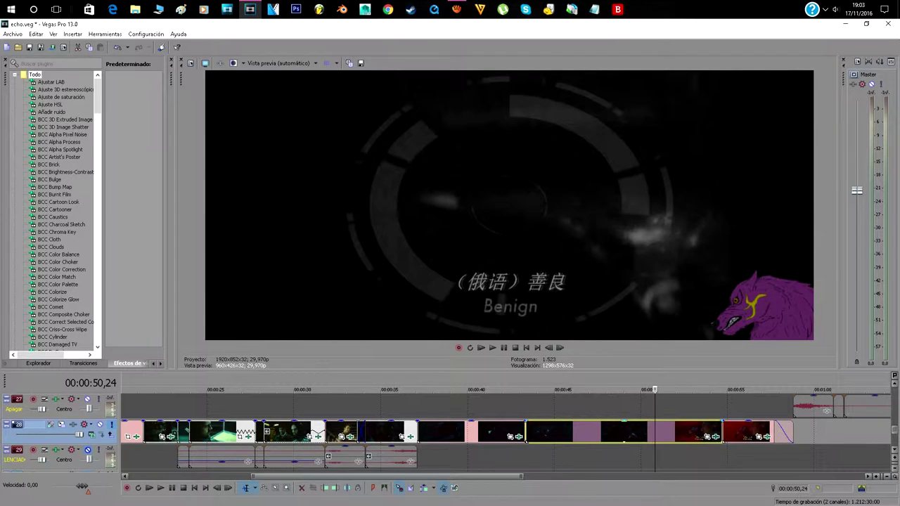
click(715, 437)
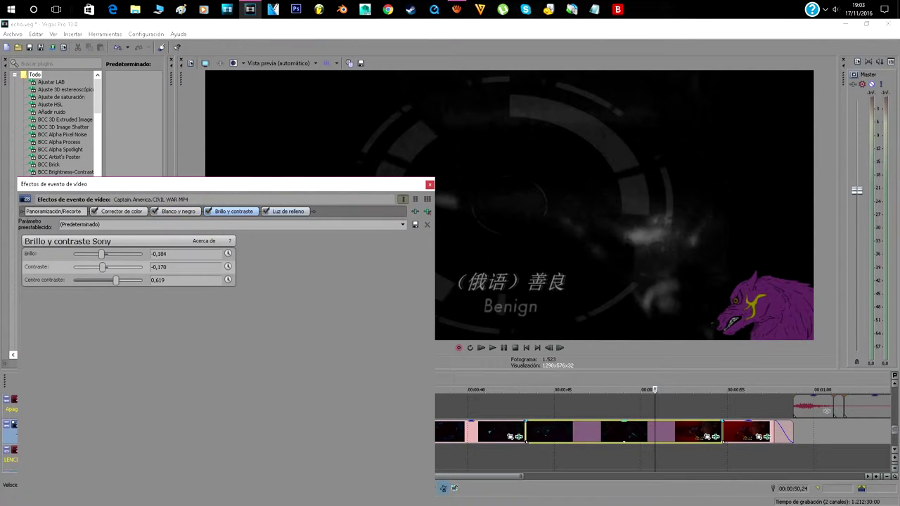
click(429, 185)
click(744, 407)
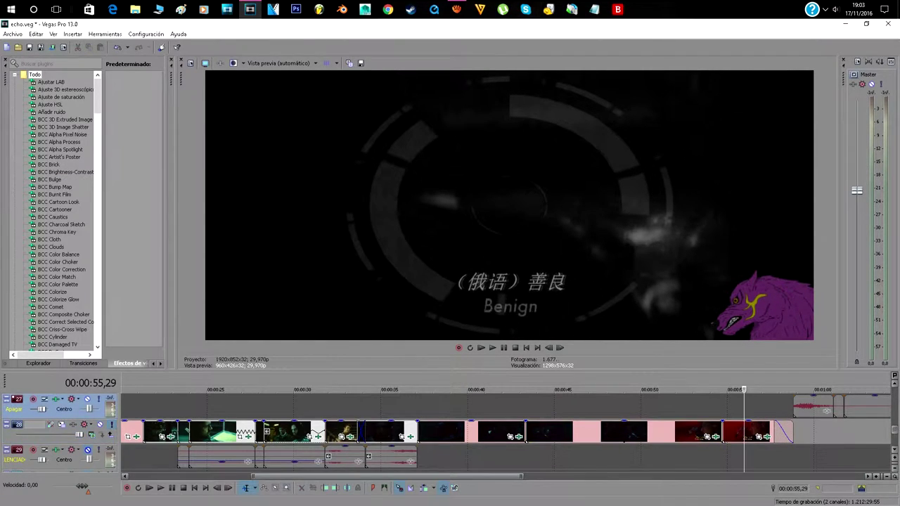
Preview the project at 00:00:13,10 and 00:00:08,04, play the SOUND title passage, and return to 00:00:07,17.
scroll(744, 407, down, 3)
click(206, 406)
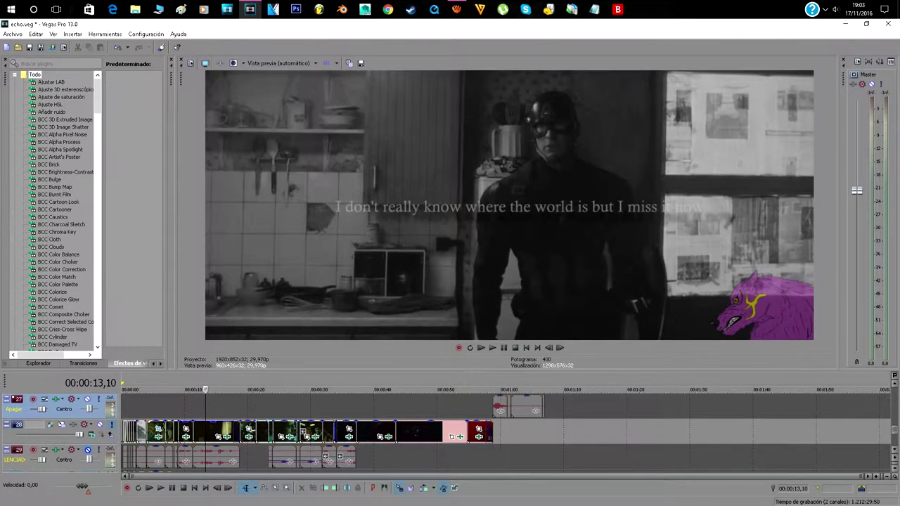
scroll(205, 406, up, 4)
click(333, 406)
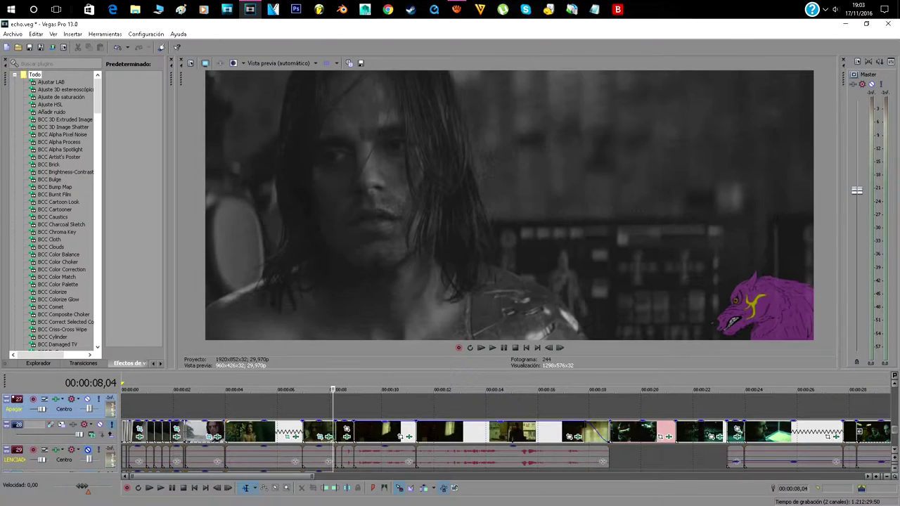
click(314, 406)
click(298, 406)
click(303, 407)
key(space)
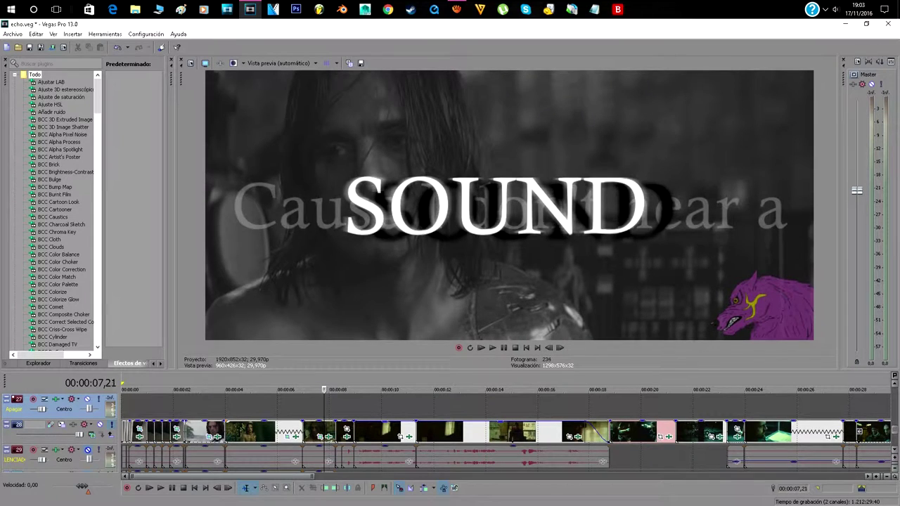
click(318, 406)
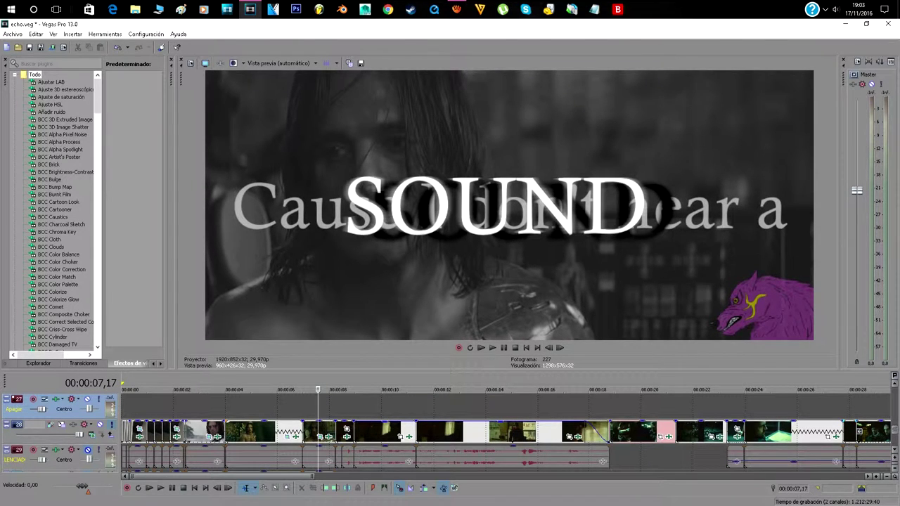
Open the effects of the track 5 title beneath SOUND, compare it with Blanco y negro and Estabilización disabled and enabled, and close the window.
scroll(507, 429, up, 1)
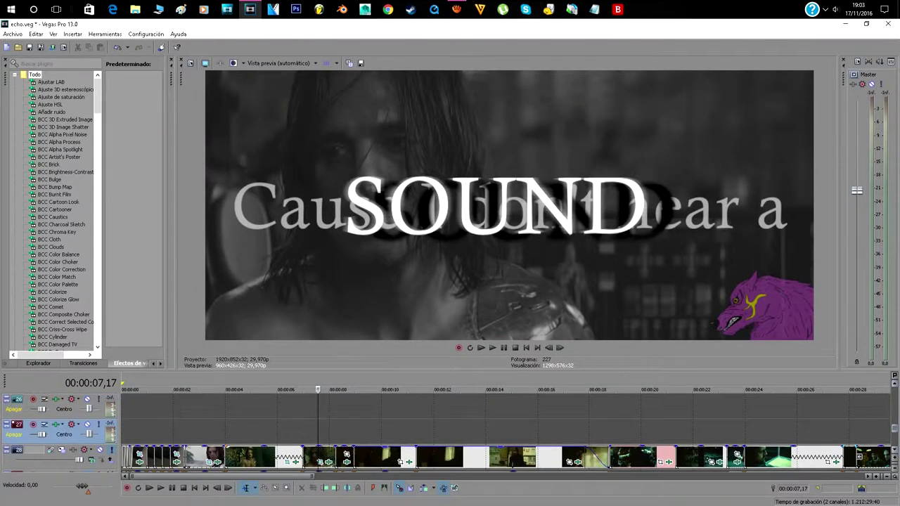
scroll(506, 432, up, 7)
scroll(506, 432, up, 11)
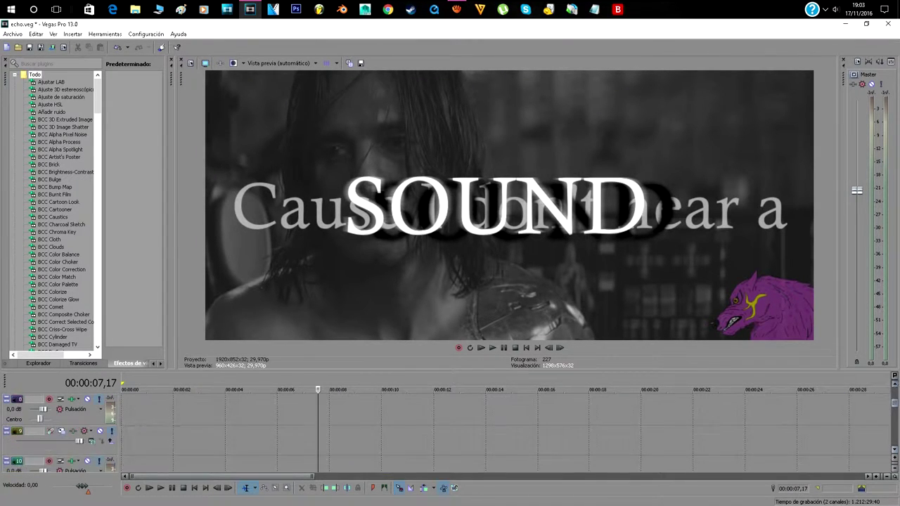
scroll(519, 430, up, 5)
scroll(519, 430, up, 3)
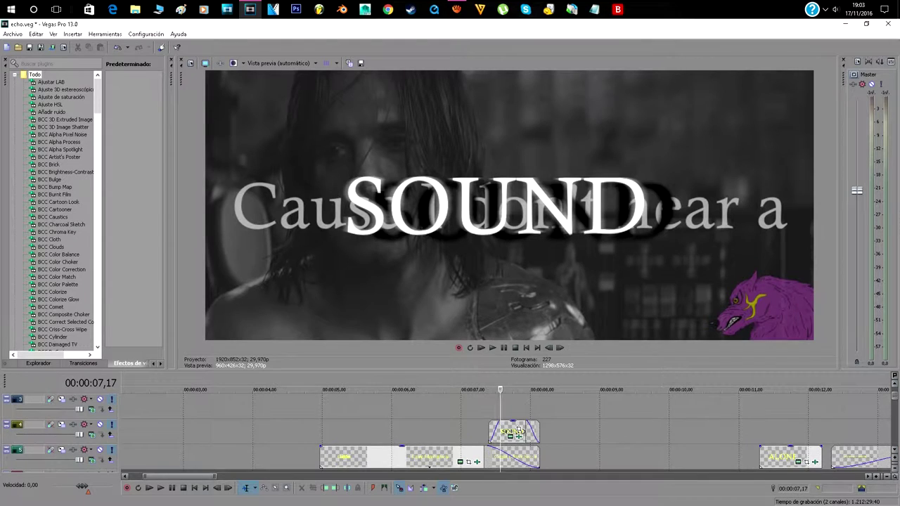
scroll(518, 430, up, 2)
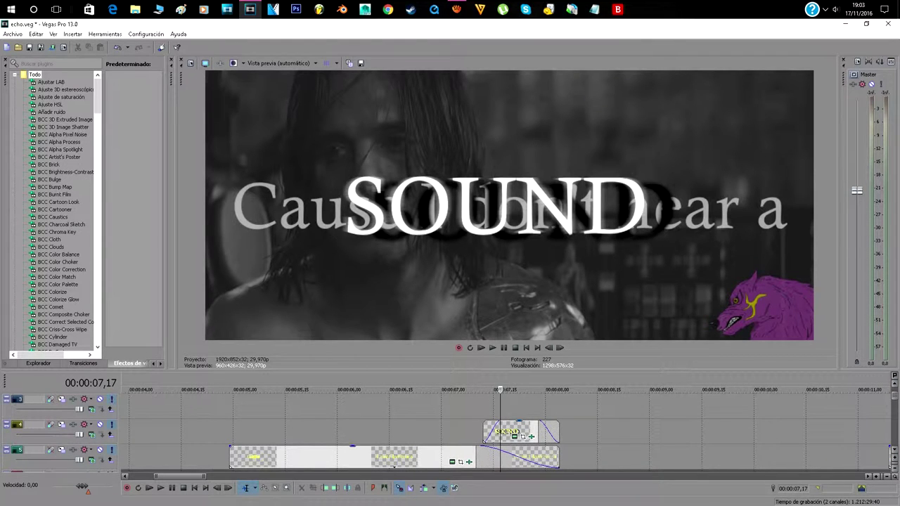
click(469, 462)
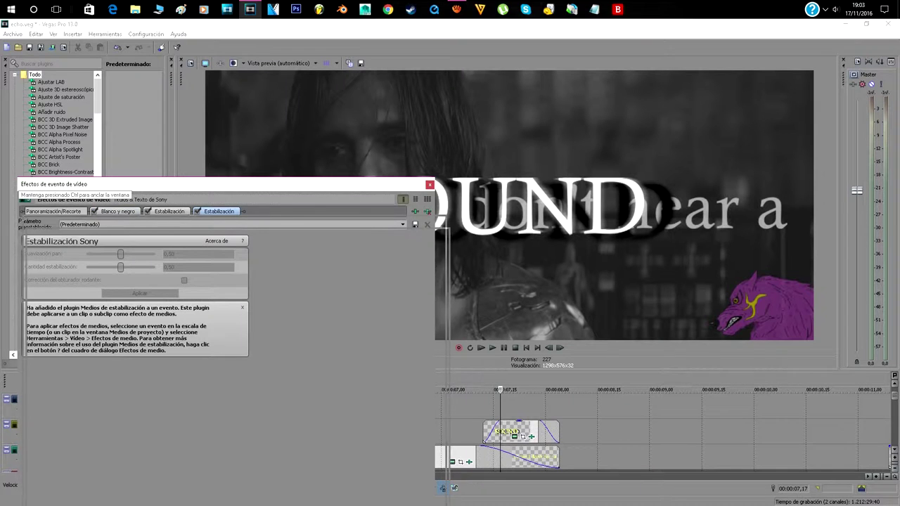
drag(226, 184, 240, 261)
click(109, 288)
click(162, 288)
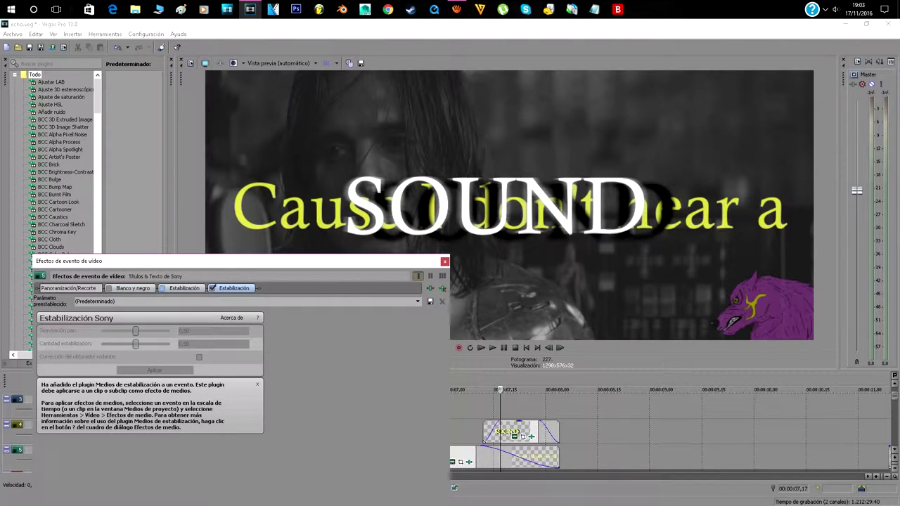
click(213, 289)
click(109, 288)
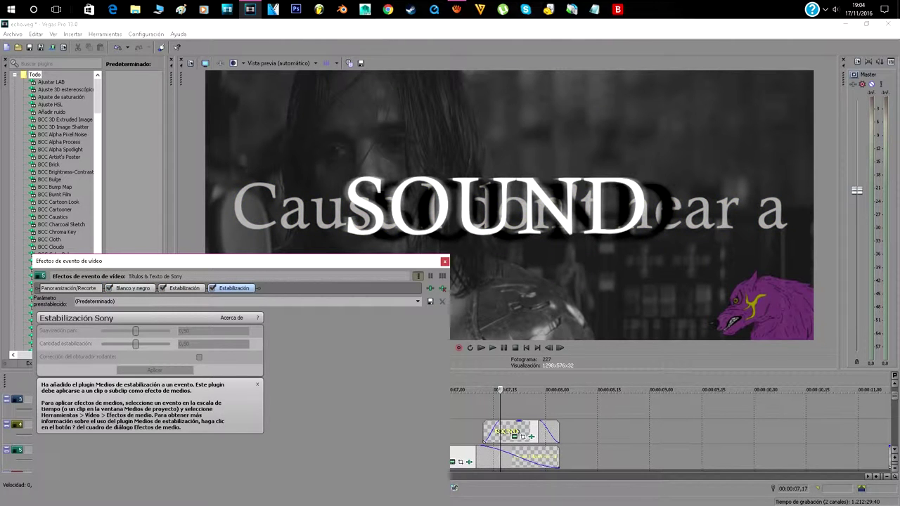
click(445, 261)
Open the SOUND title's effects, examine Estallido, compare the title with Estallido and Blanco y negro disabled and enabled, and close the window.
click(531, 436)
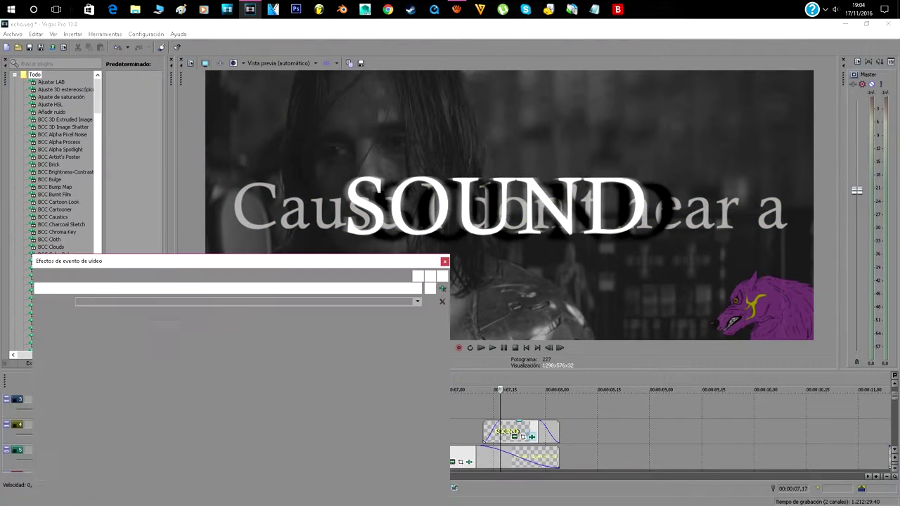
drag(181, 331, 165, 331)
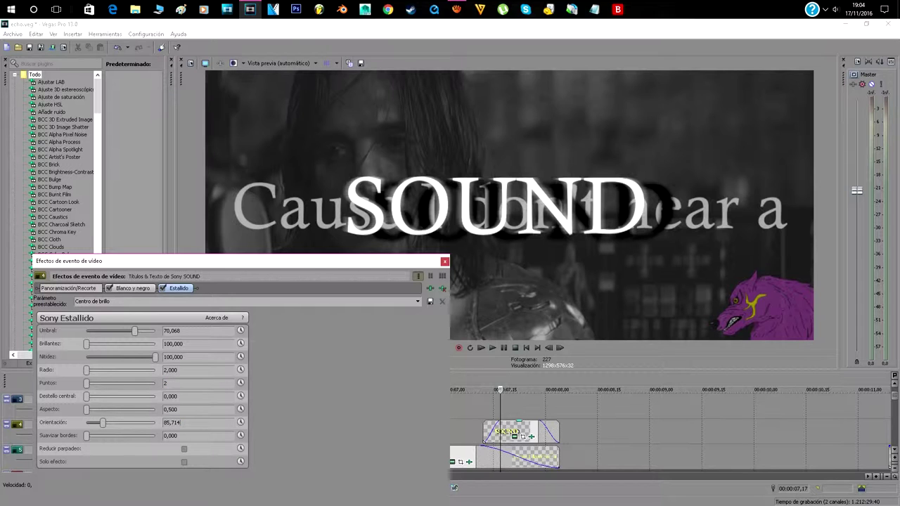
click(163, 289)
click(109, 288)
click(109, 288)
click(163, 288)
click(444, 262)
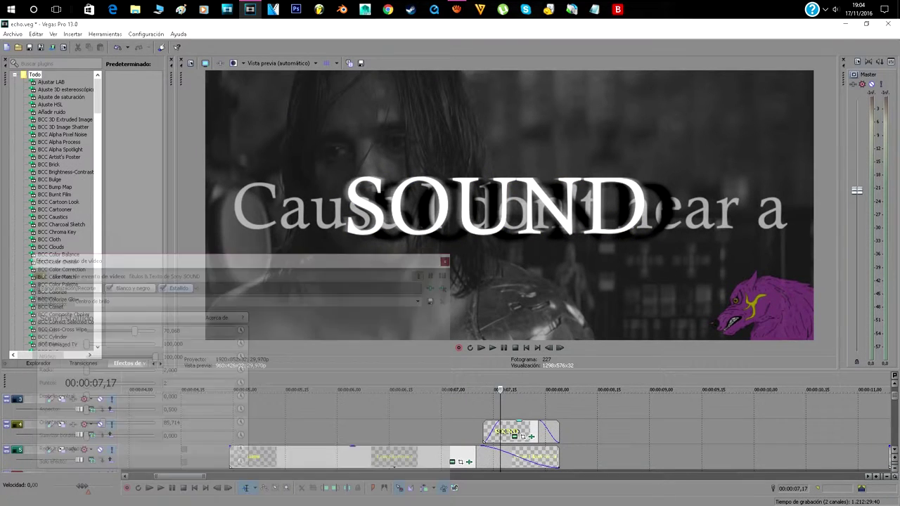
Play the short track 5 title after 00:00:11 and go back and forth through its frames, ending at 00:00:11,18.
scroll(500, 431, down, 5)
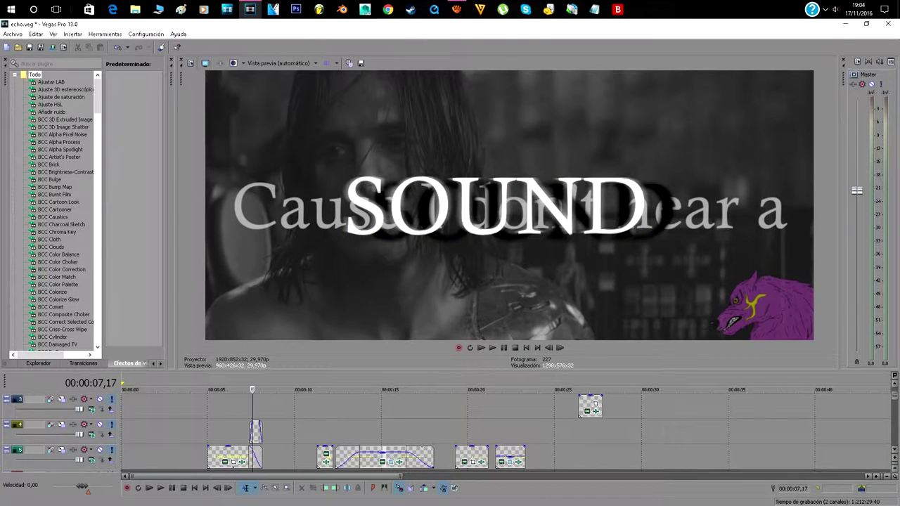
click(323, 431)
click(318, 432)
key(space)
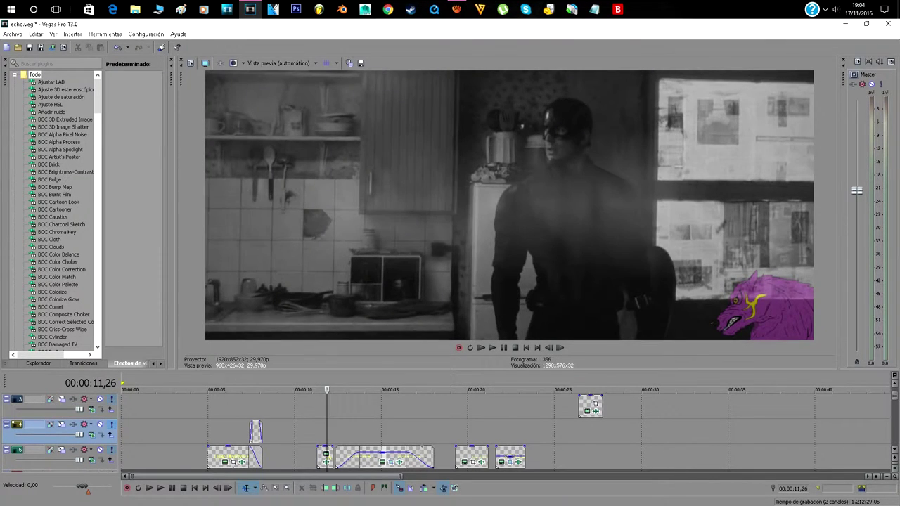
key(space)
key(Right)
key(Right)
key(Right)
key(Right)
key(Right)
key(Right)
key(Right)
key(Right)
key(Right)
key(Right)
key(Right)
key(Right)
key(Right)
key(Right)
key(Right)
key(Right)
key(Left)
key(Left)
key(Left)
key(Left)
key(Left)
key(Left)
key(Left)
key(Left)
key(Left)
key(Left)
key(Left)
key(Left)
key(Left)
key(Left)
key(Left)
key(Left)
key(Right)
key(Right)
key(Right)
key(Right)
key(Right)
key(Right)
key(Right)
key(Right)
key(Right)
key(Right)
key(Right)
key(Left)
key(Left)
Open the effects of the track 5 title at 00:00:11,18, examine the Desenfoque Radio keyframes and Blanco y negro, and close the window.
key(Up)
key(Up)
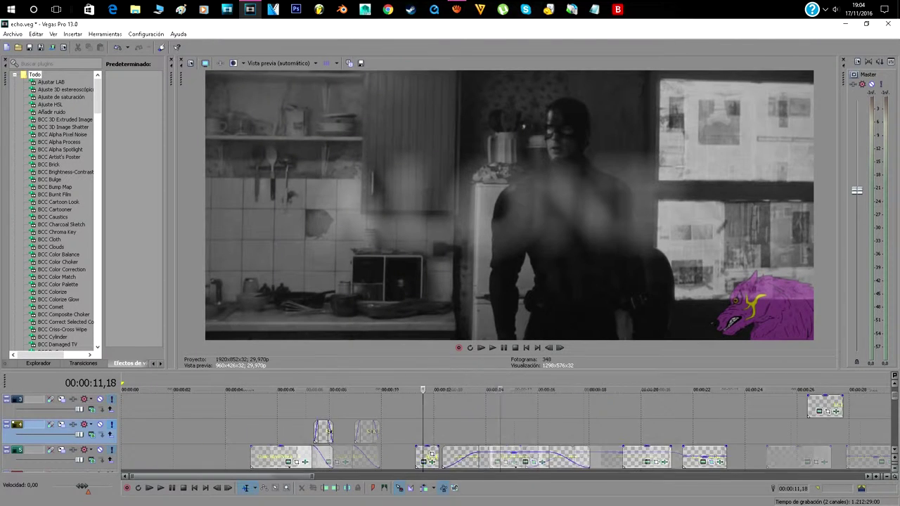
click(514, 463)
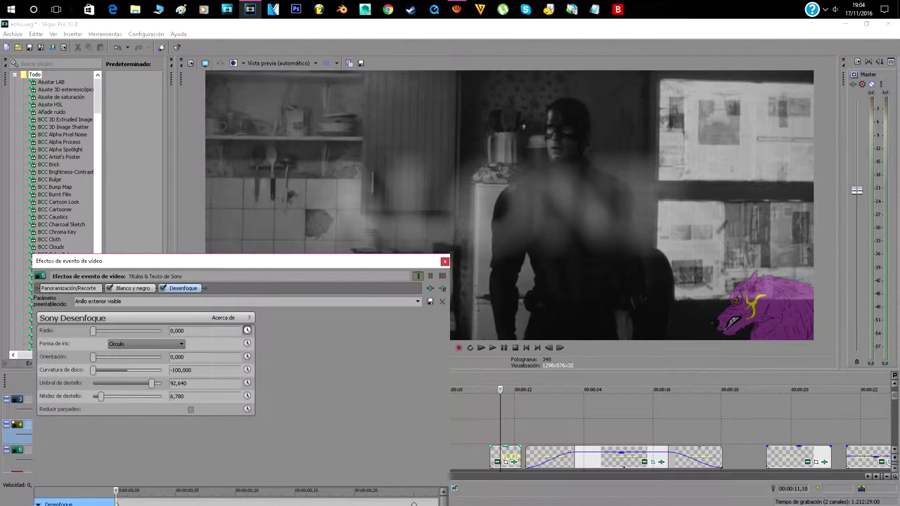
drag(77, 261, 77, 220)
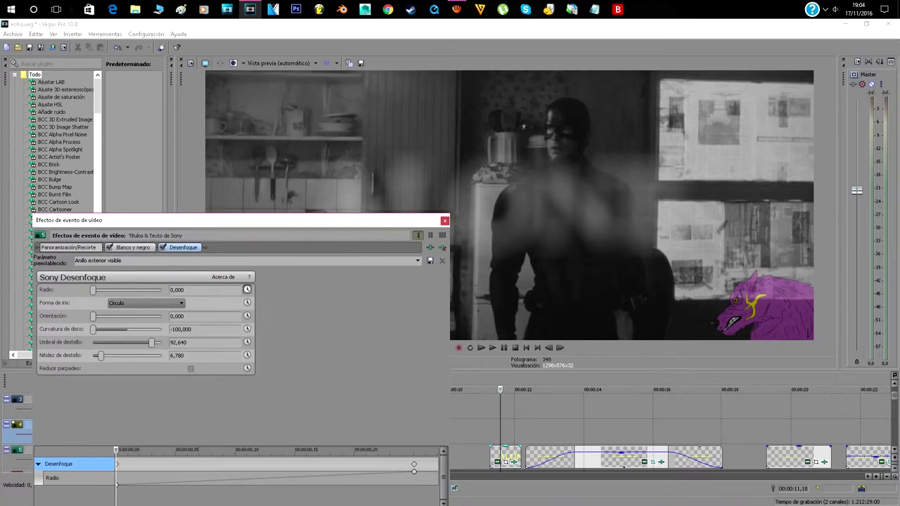
mouse_move(117, 494)
mouse_down()
mouse_move(427, 494)
mouse_move(116, 494)
mouse_up()
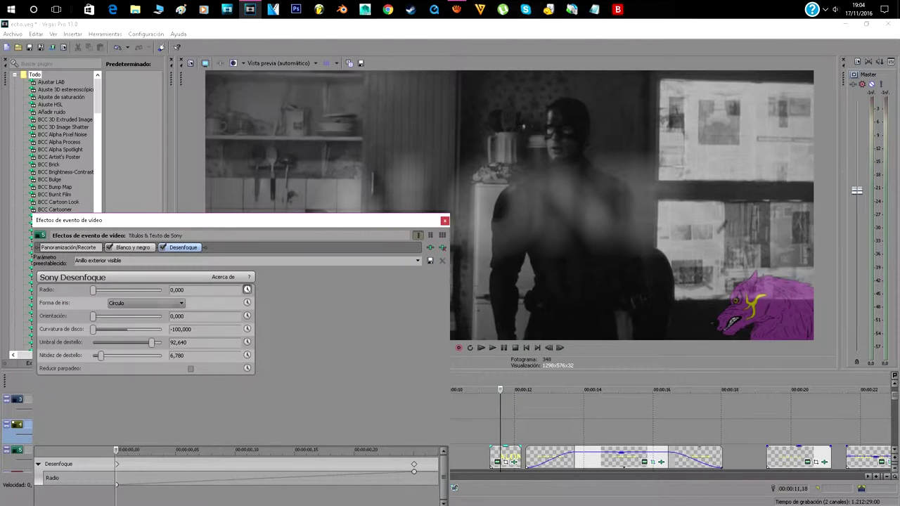
click(133, 247)
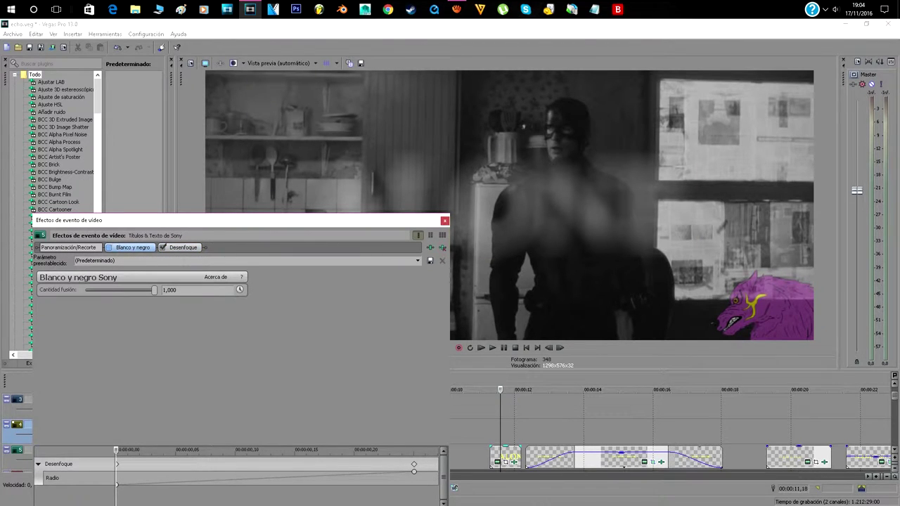
click(109, 247)
click(444, 221)
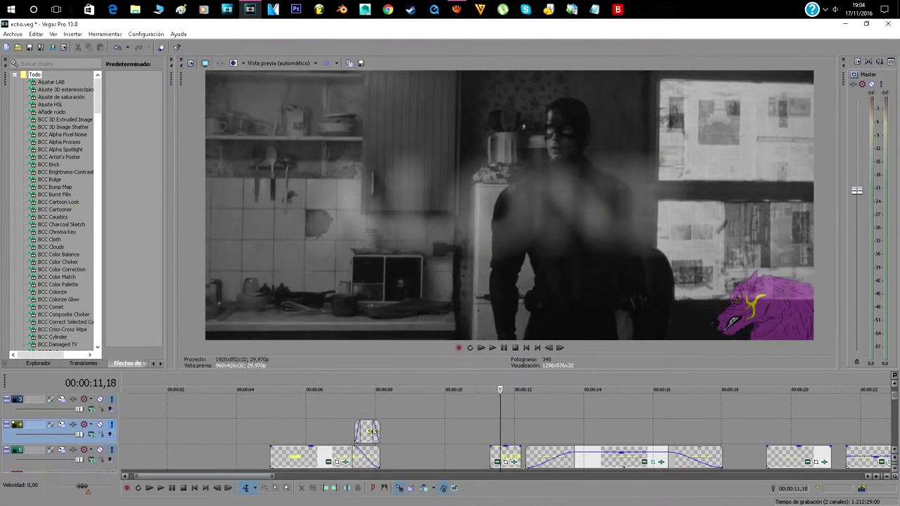
Preview the next track 5 titles by playing the project from 00:00:12,25 to about 00:00:20,21.
scroll(386, 426, down, 2)
click(386, 426)
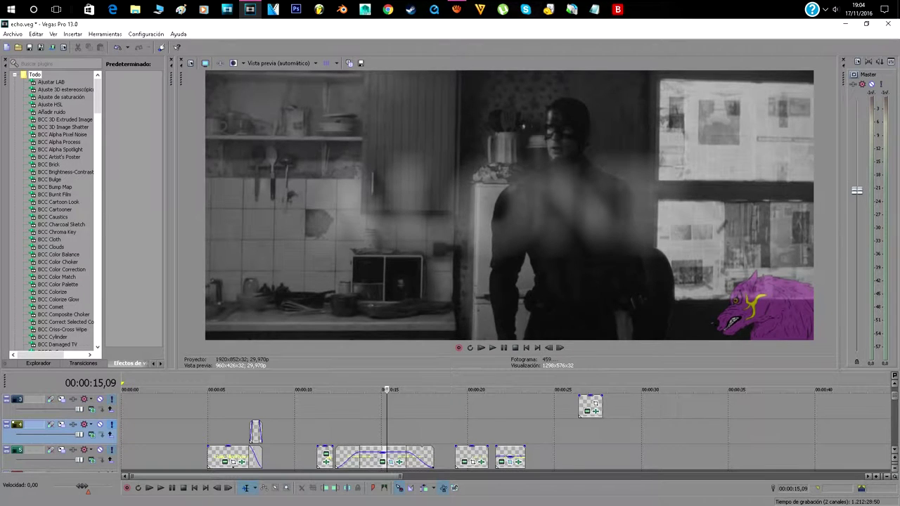
drag(386, 389, 344, 389)
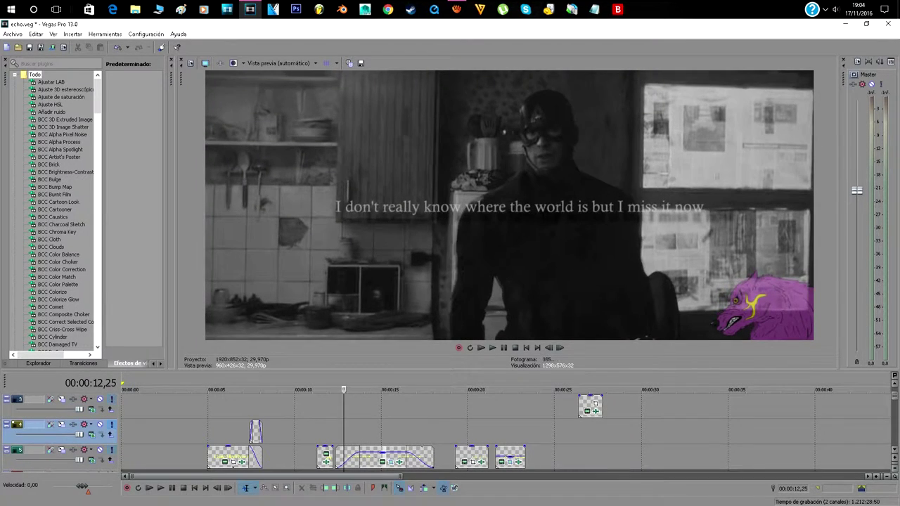
key(space)
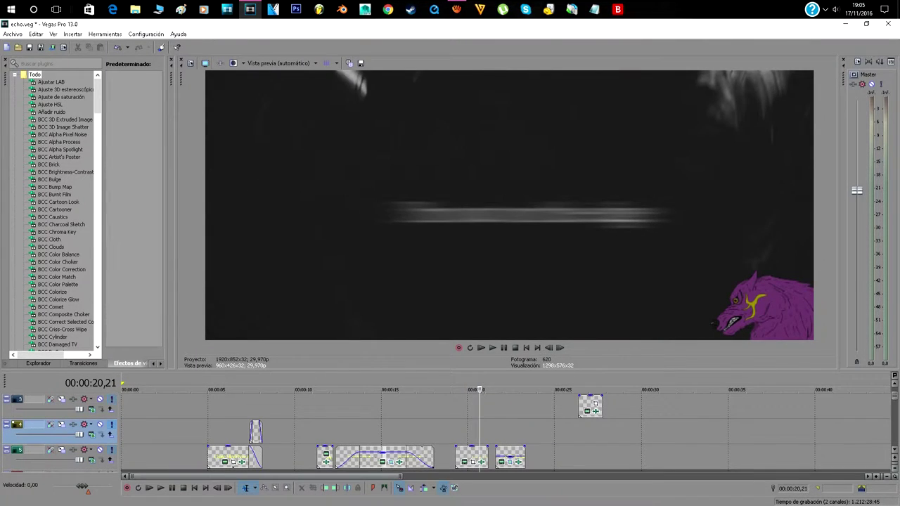
At 00:00:19,20, examine the "I'm out on the edge" title's Desenfoque lineal keyframes, toggle Blanco y negro off and on, and close the window.
drag(480, 389, 462, 390)
click(481, 461)
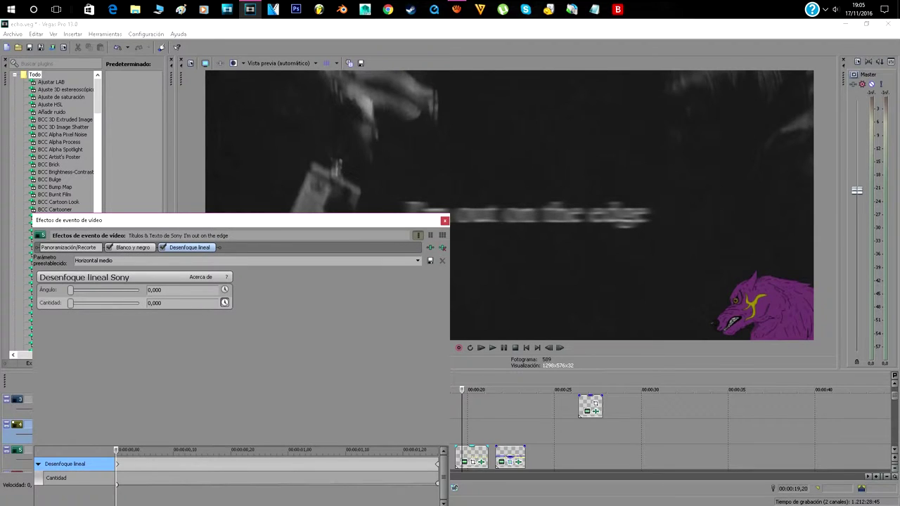
mouse_move(117, 468)
mouse_down()
mouse_move(425, 468)
mouse_move(117, 468)
mouse_up()
click(133, 248)
click(109, 247)
click(109, 248)
click(444, 221)
Preview the SCREAMING title at 00:00:22,04, open its effects, and examine the Remolino swirl settings and keyframes.
click(497, 426)
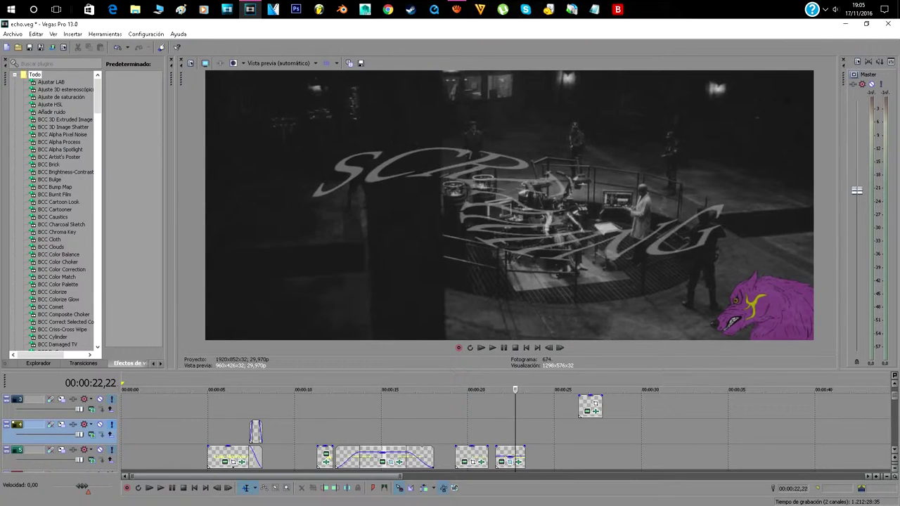
drag(525, 390, 505, 390)
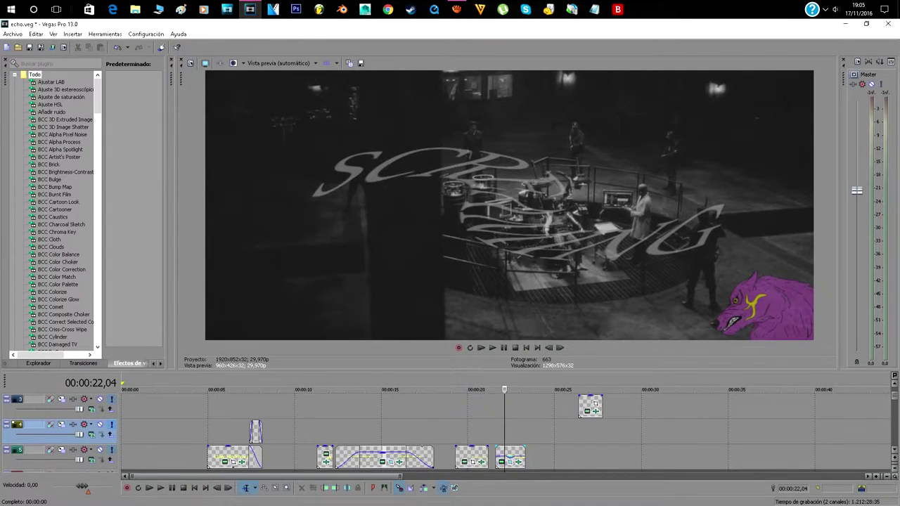
click(518, 462)
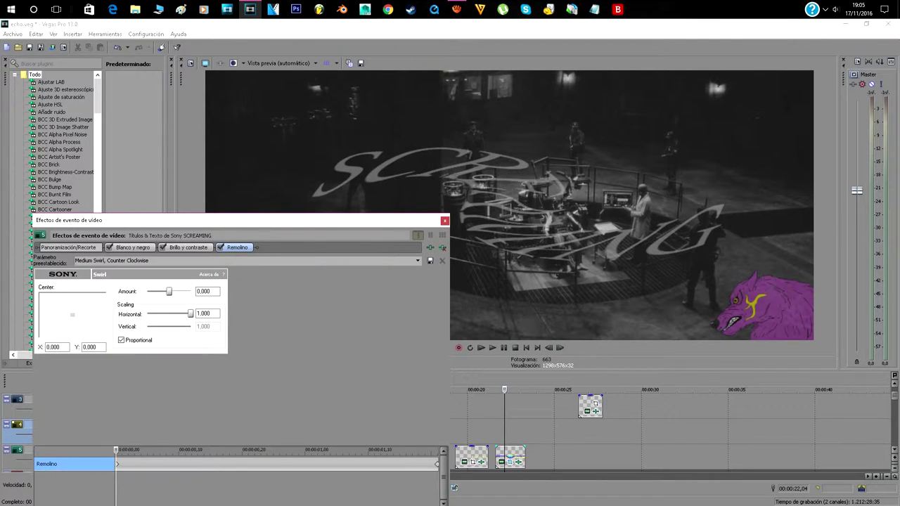
mouse_move(116, 450)
mouse_down()
mouse_move(439, 450)
mouse_move(116, 450)
mouse_up()
Compare the SCREAMING title with Remolino, Brillo y contraste and Blanco y negro disabled, and enable all three effects again.
click(221, 248)
click(163, 248)
click(109, 248)
click(110, 247)
click(163, 247)
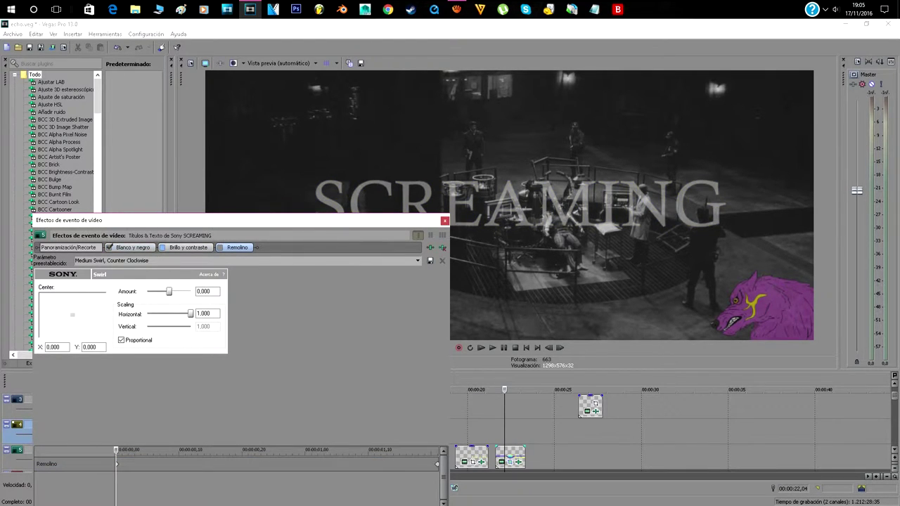
click(220, 248)
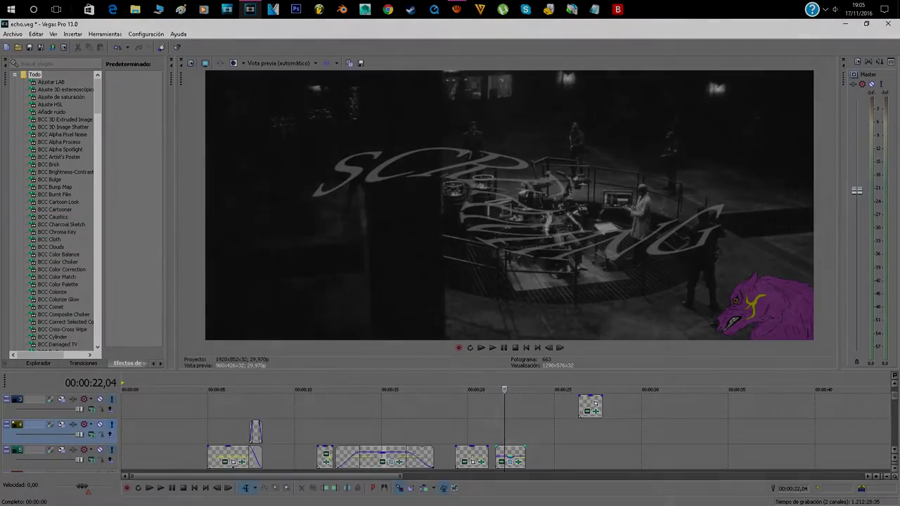